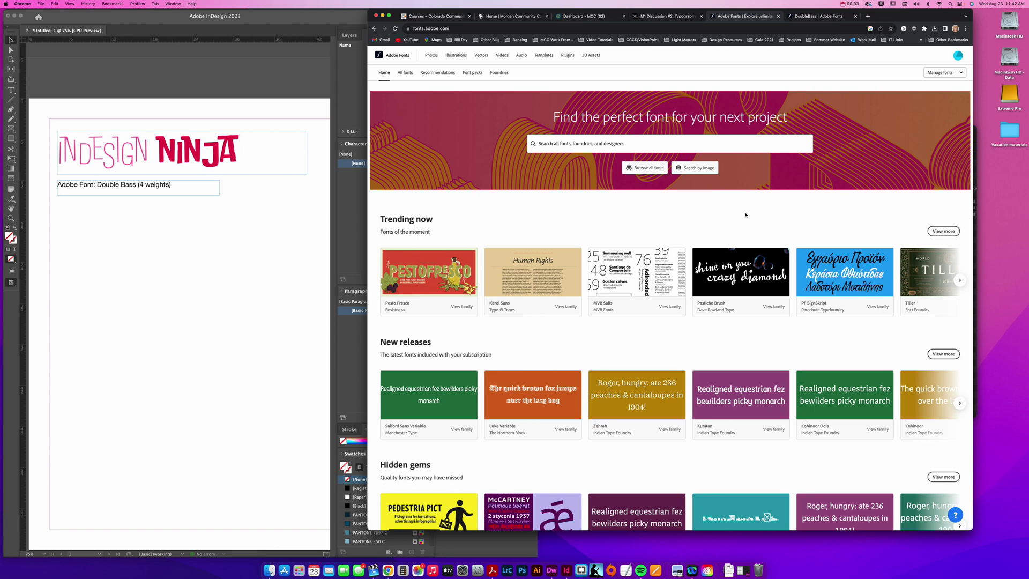
Draw a text frame below the Double Bass caption and type 'Experiment', fixing the typo.
left_click(265, 250)
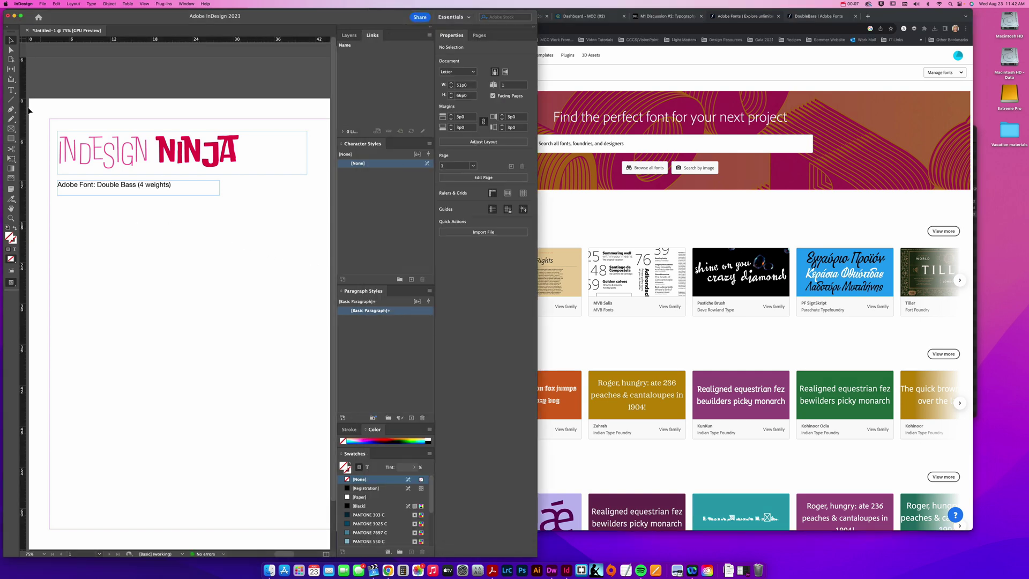
left_click(12, 91)
left_click_drag(55, 215, 296, 284)
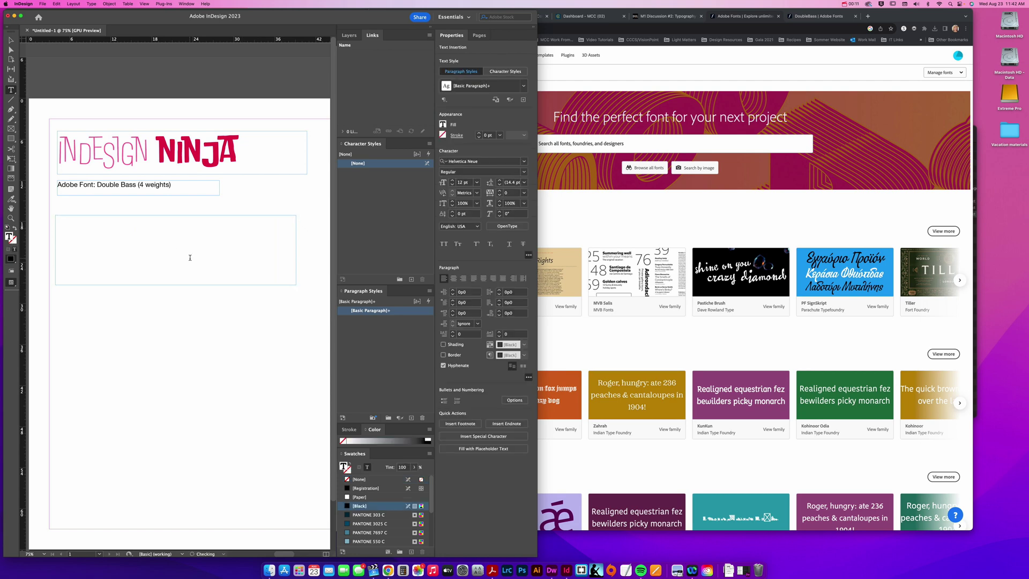
type("Experiement")
left_click_drag(76, 220, 80, 219)
key("BackSpace")
Set the word Experiment to 60 pt.
double_click(88, 220)
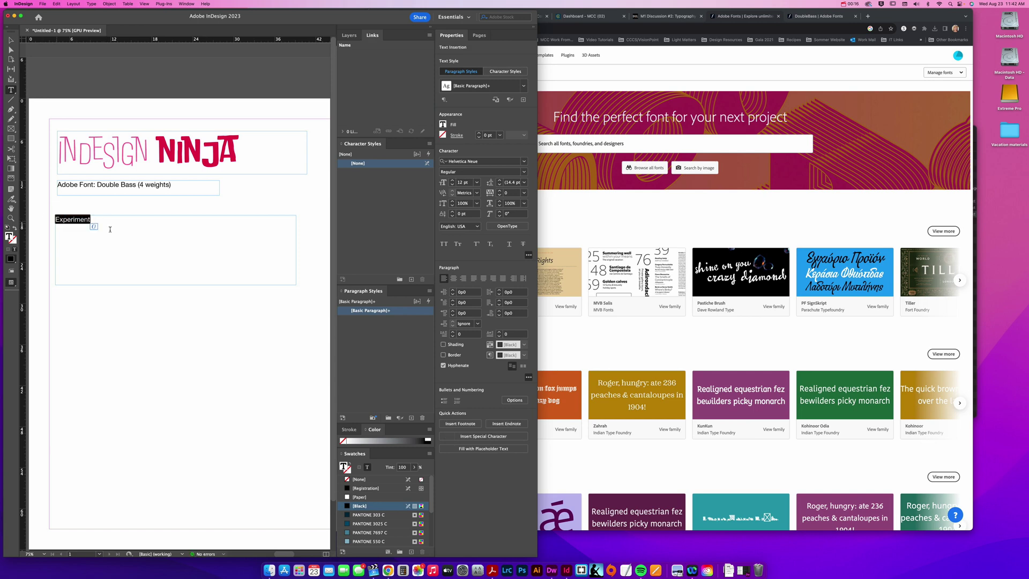
left_click(477, 183)
left_click(471, 303)
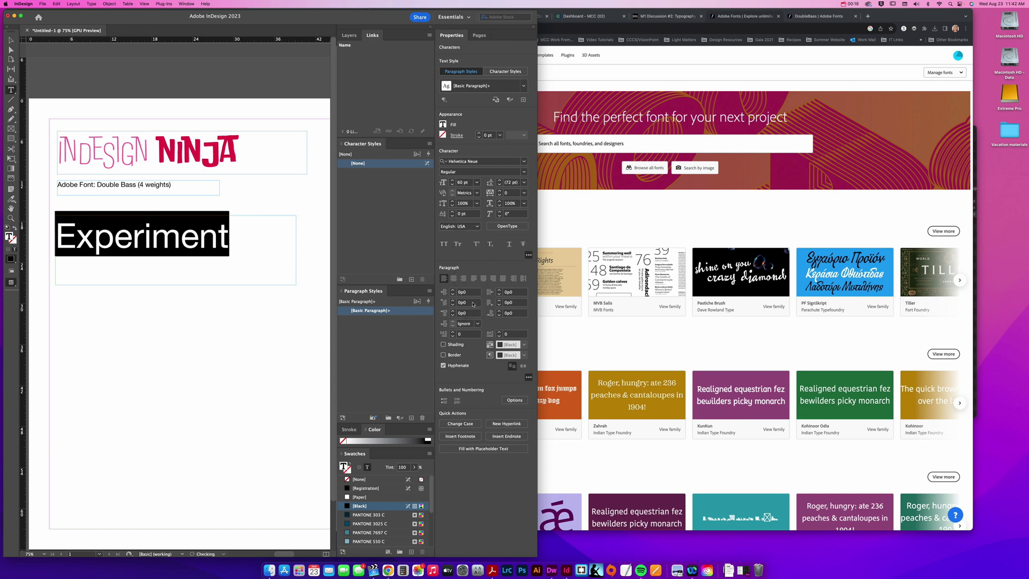
Preview font families and Find More for Experiment, keep Helvetica Neue, then switch to Adobe Fonts.
left_click(524, 160)
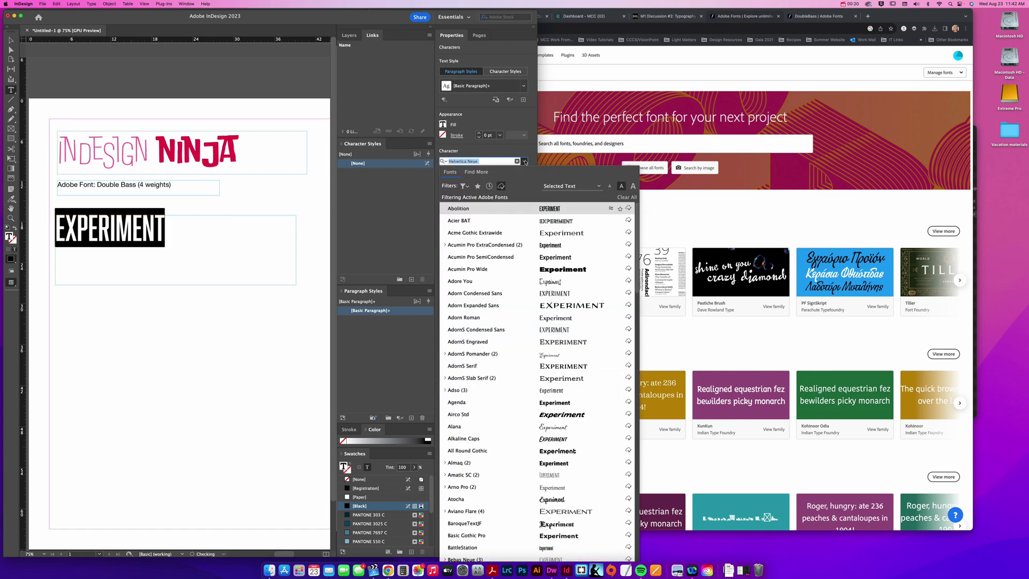
scroll(477, 257, "down", 2)
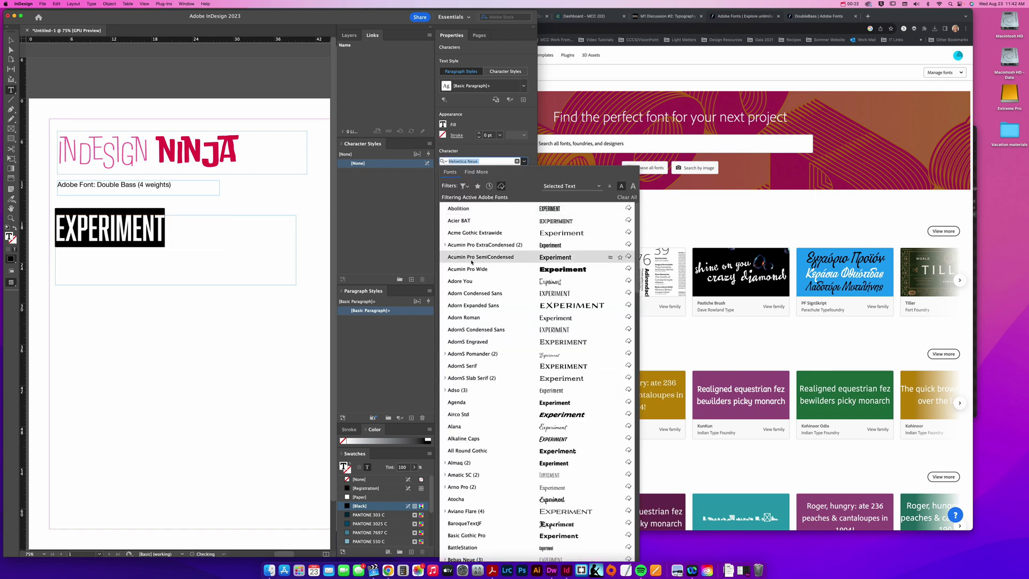
scroll(472, 277, "down", 10)
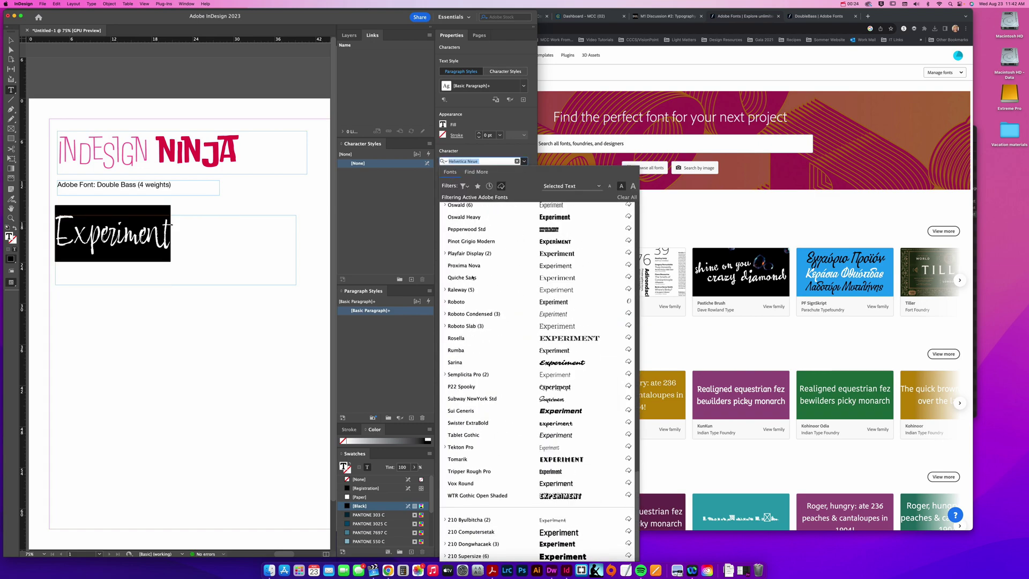
scroll(473, 278, "up", 15)
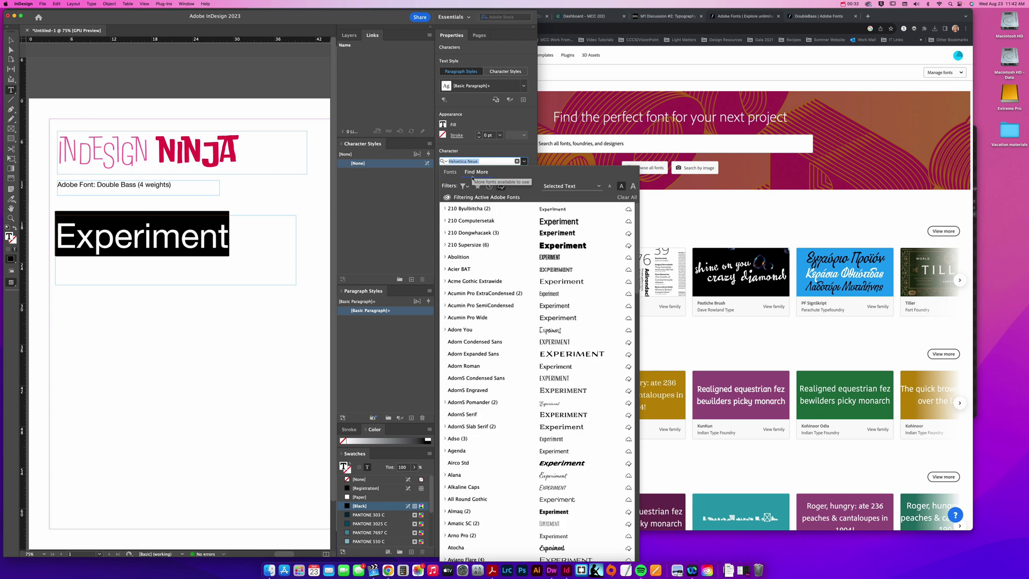
left_click(472, 172)
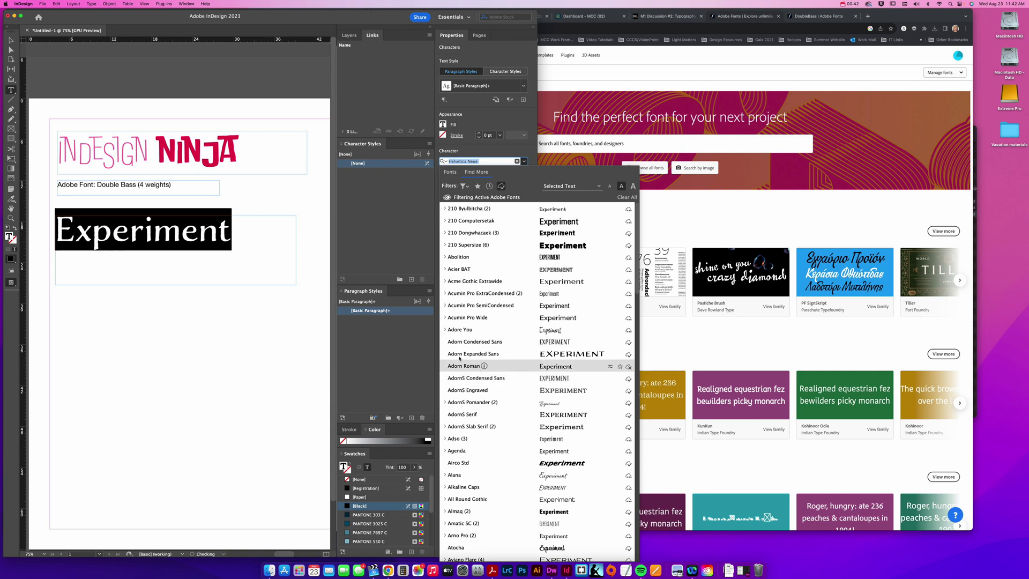
key("Escape")
left_click(646, 218)
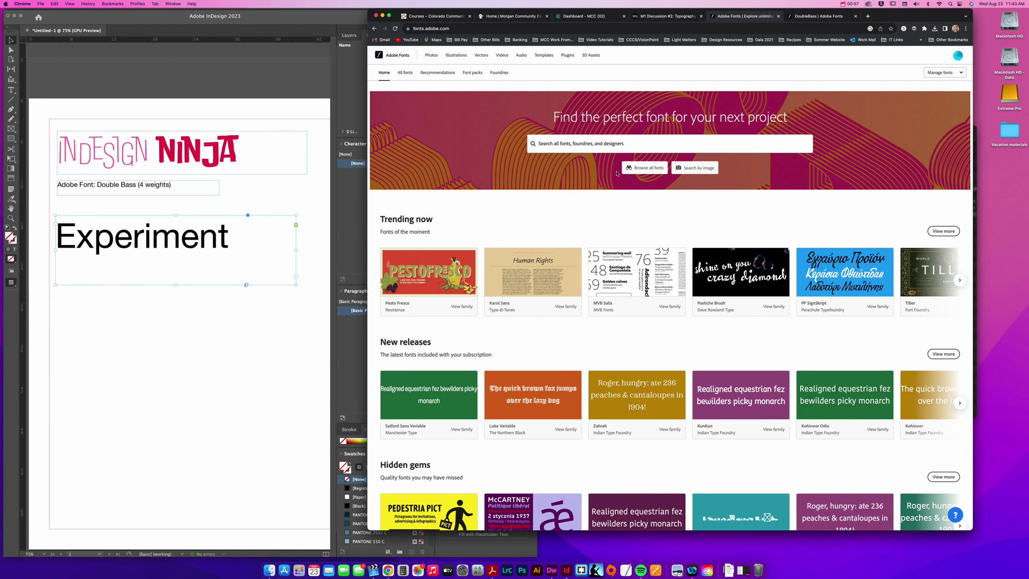
Browse all Adobe Fonts filtered by the Funky tag and heavy weight, yielding 33 families.
left_click(647, 169)
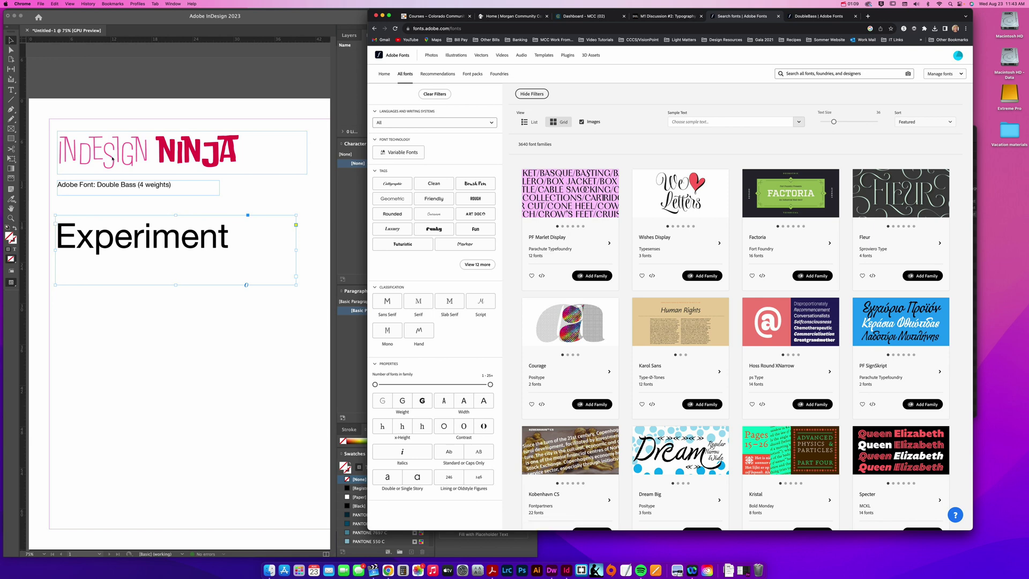
left_click(439, 232)
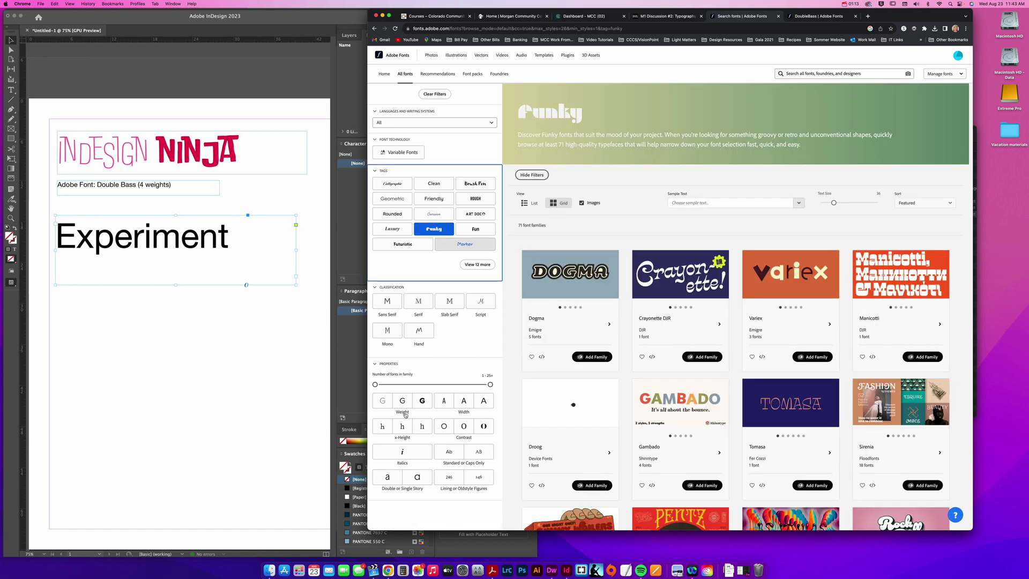
left_click(422, 402)
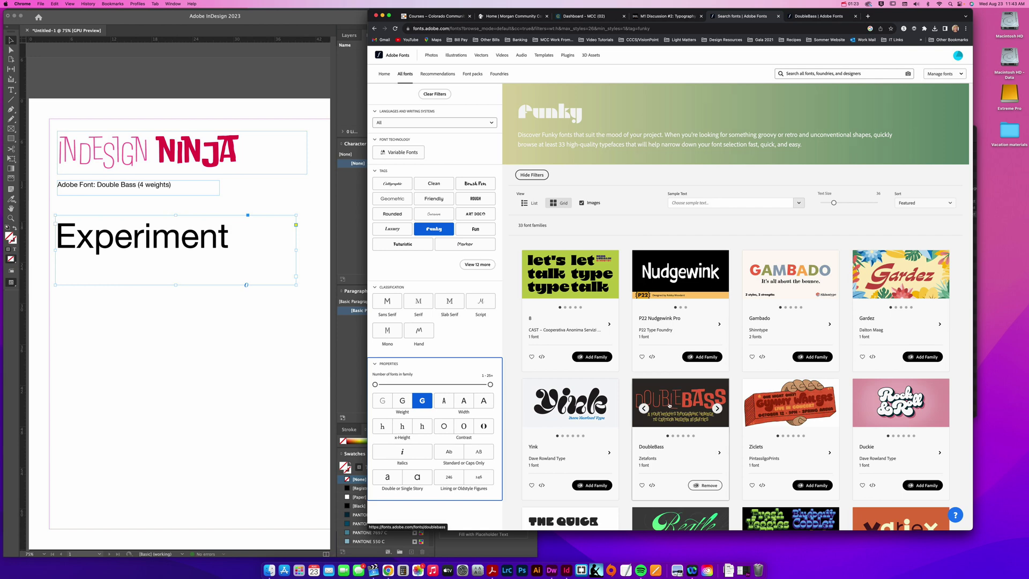
left_click(814, 16)
scroll(672, 227, "up", 10)
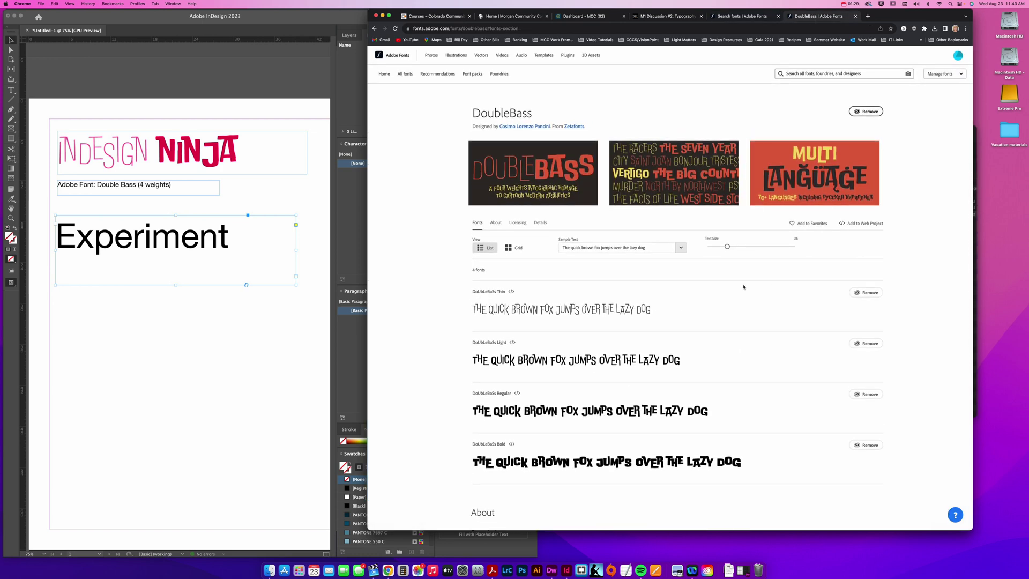
left_click(738, 16)
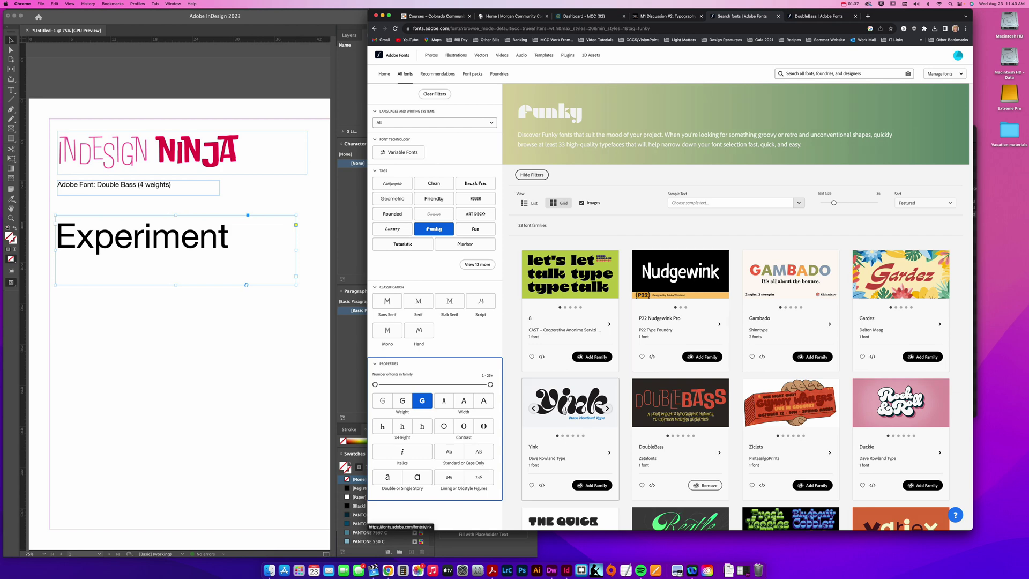
Add the Yink family from its card and close the Fonts added to Adobe apps notice.
scroll(564, 410, "down", 1)
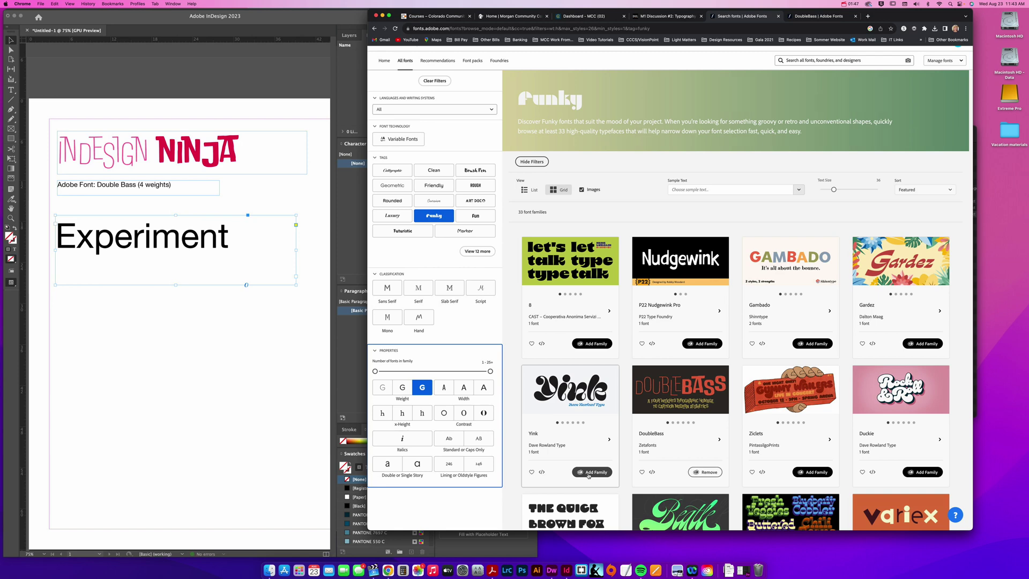
left_click(588, 472)
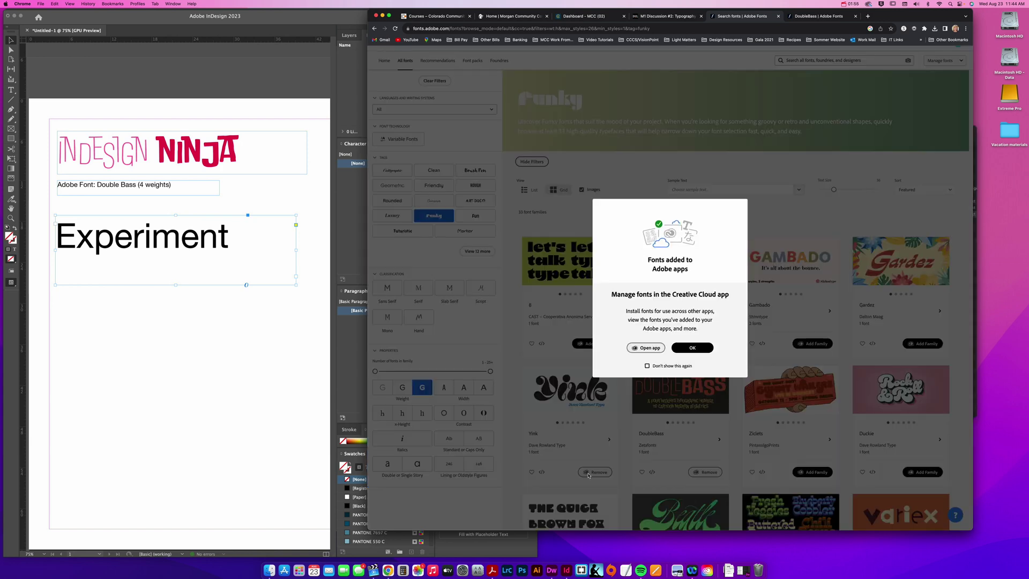
left_click(173, 336)
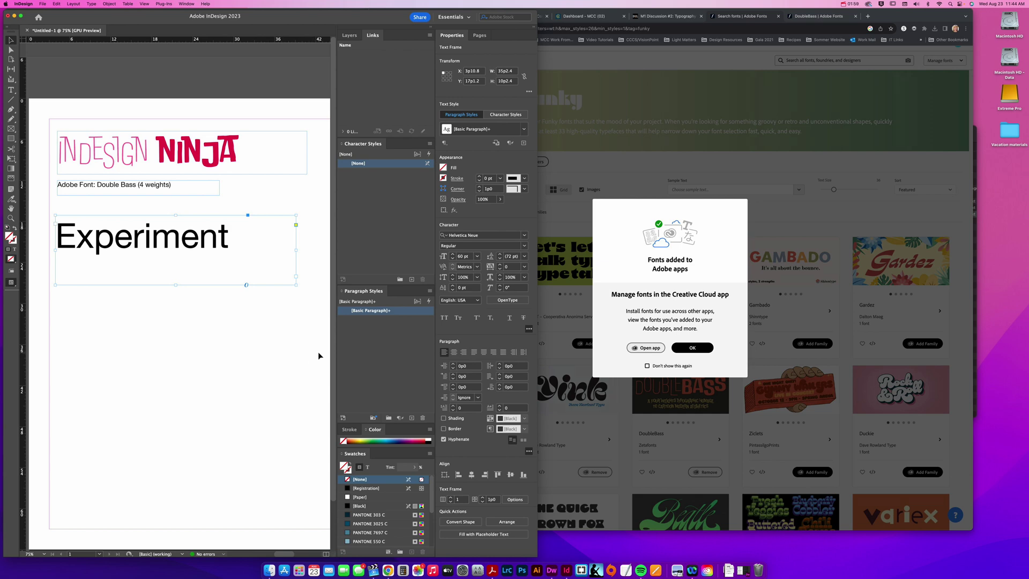
left_click(723, 308)
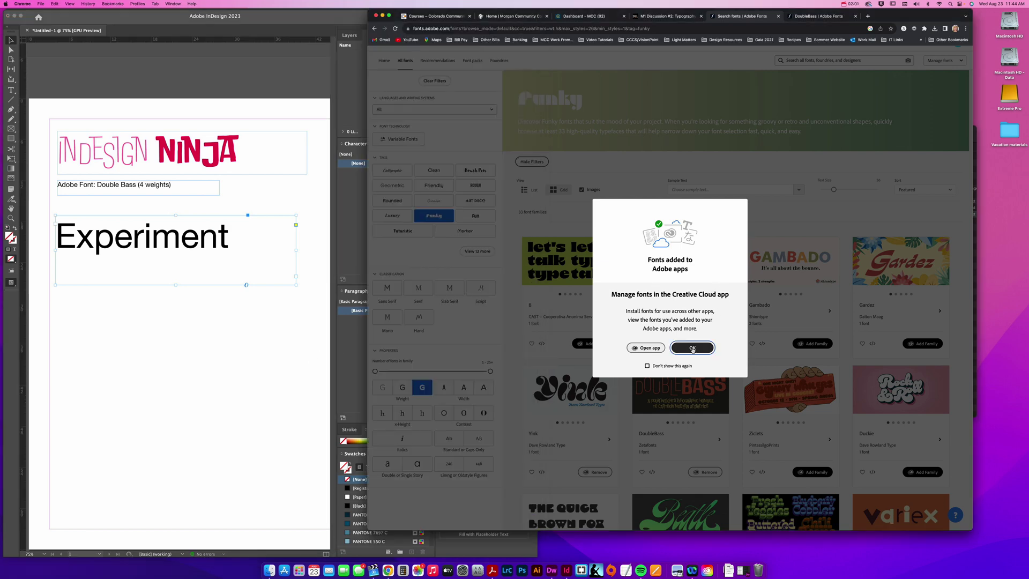
left_click(692, 348)
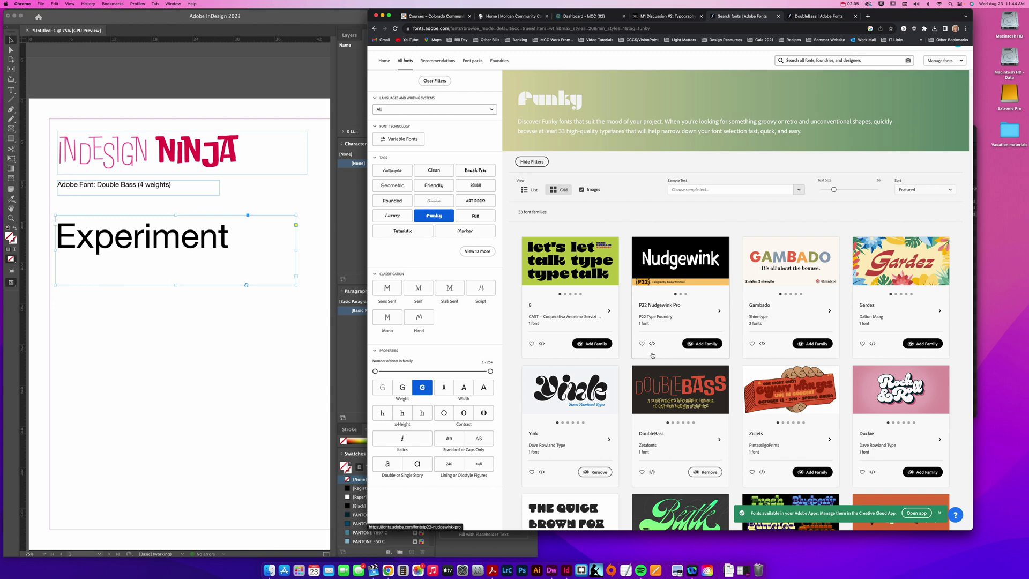
mouse_move(715, 275)
left_click(868, 5)
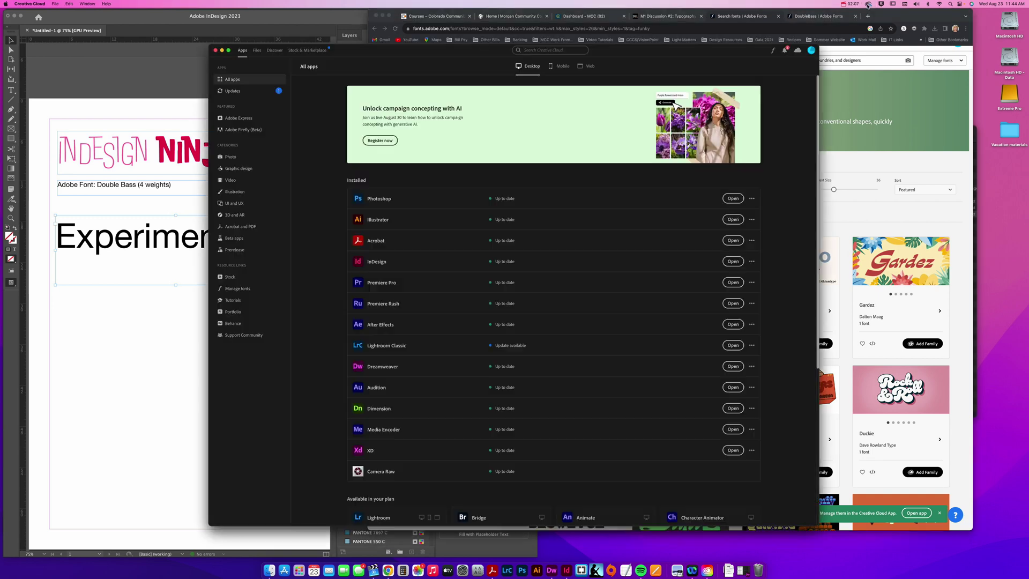
left_click(215, 51)
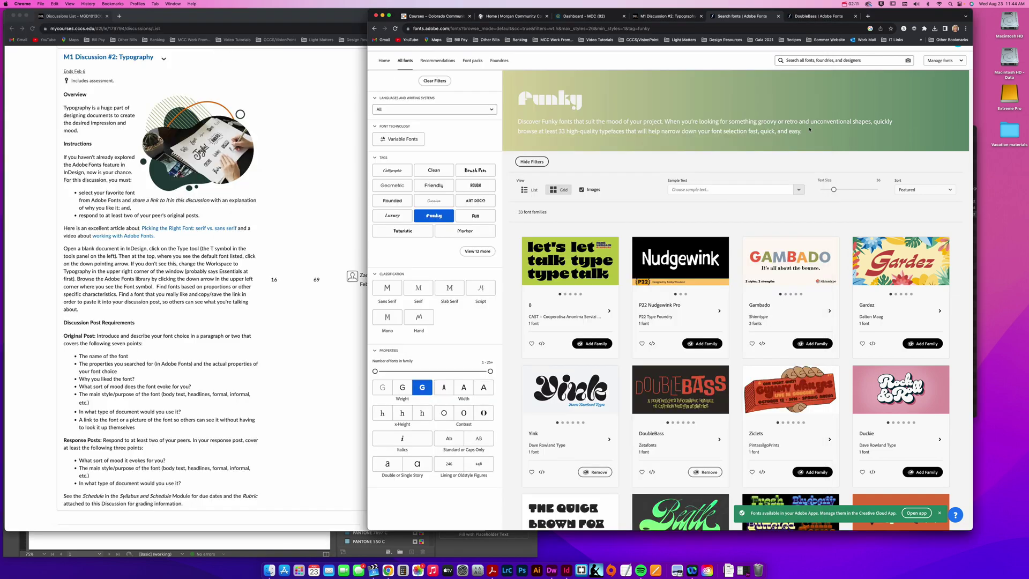
left_click(20, 16)
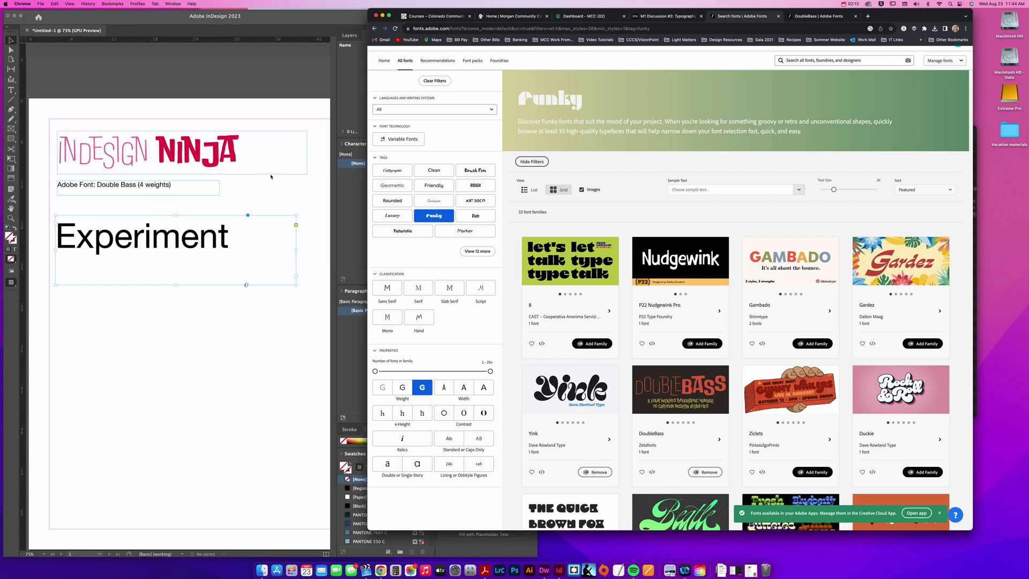
left_click(304, 183)
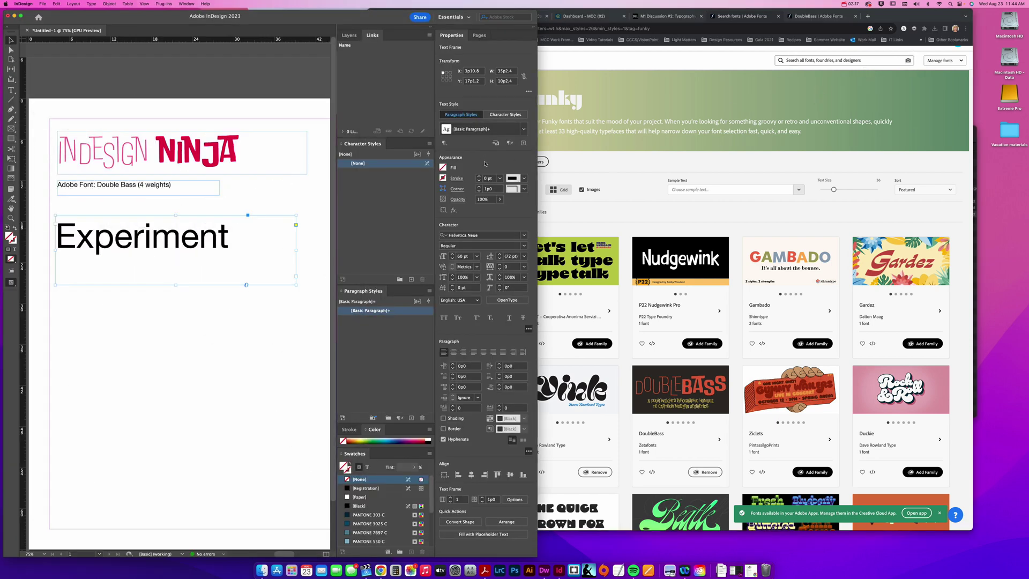
Add the P22 Nudgewink Pro family, confirm the notice, and go back to InDesign.
left_click(592, 227)
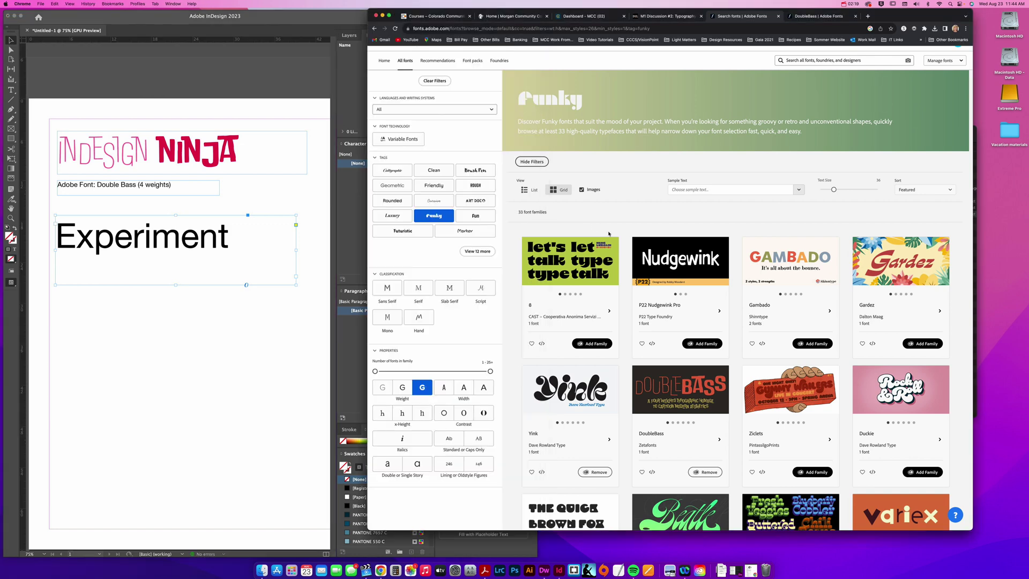
left_click(699, 345)
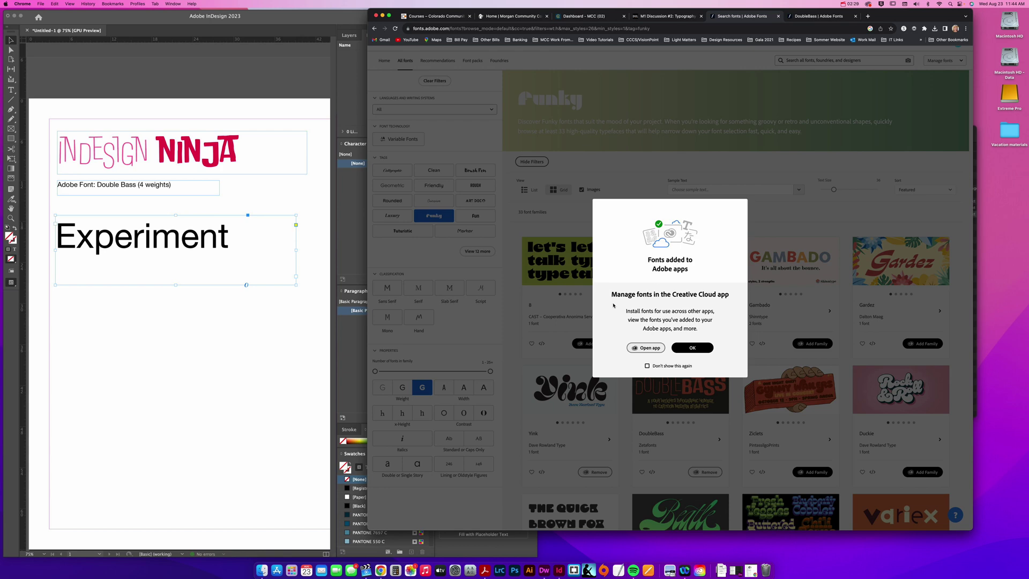
left_click(693, 349)
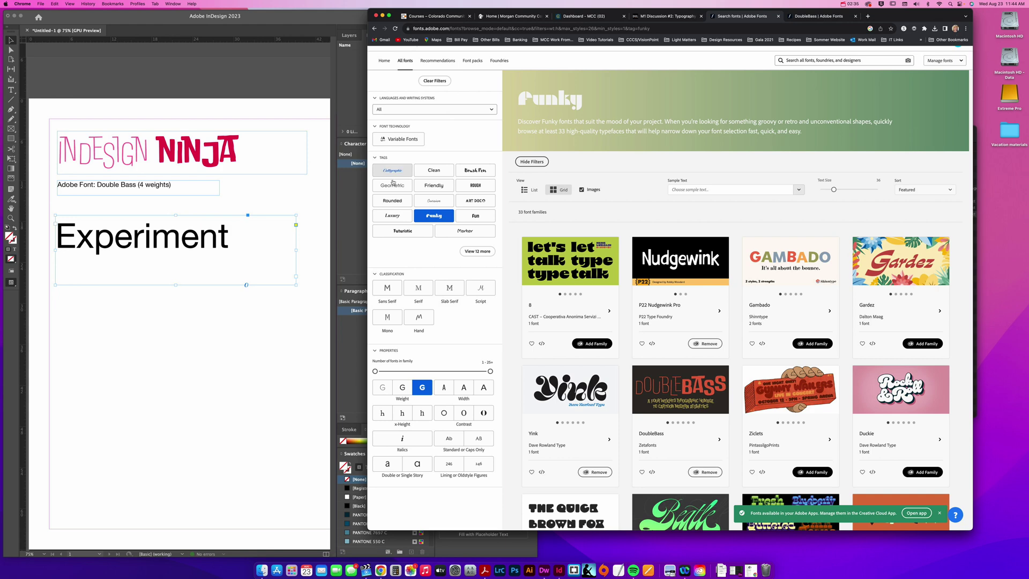
left_click(283, 201)
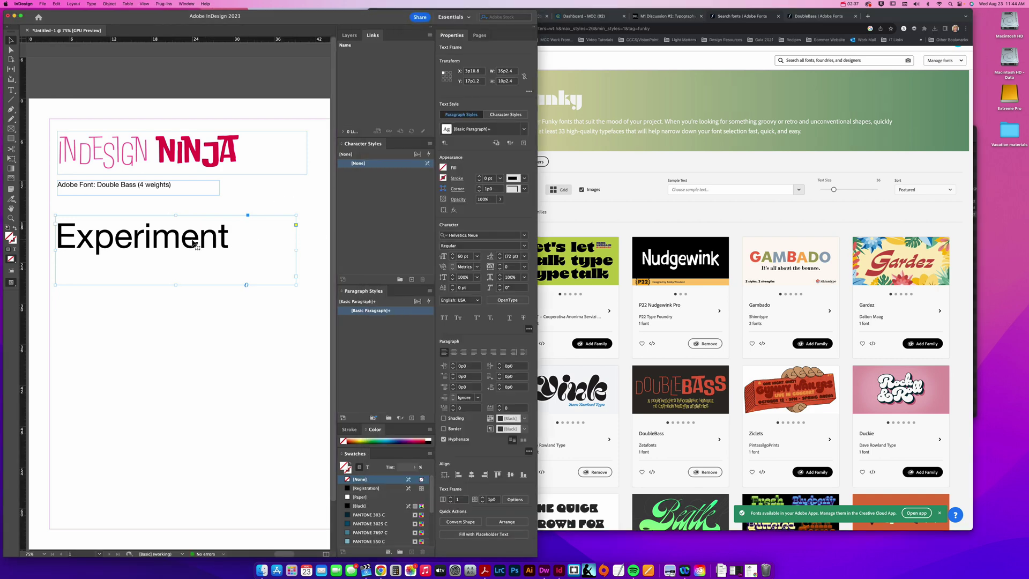
Search 'yin' in the font field and apply Yink to Experiment, then return to Chrome.
left_click(525, 236)
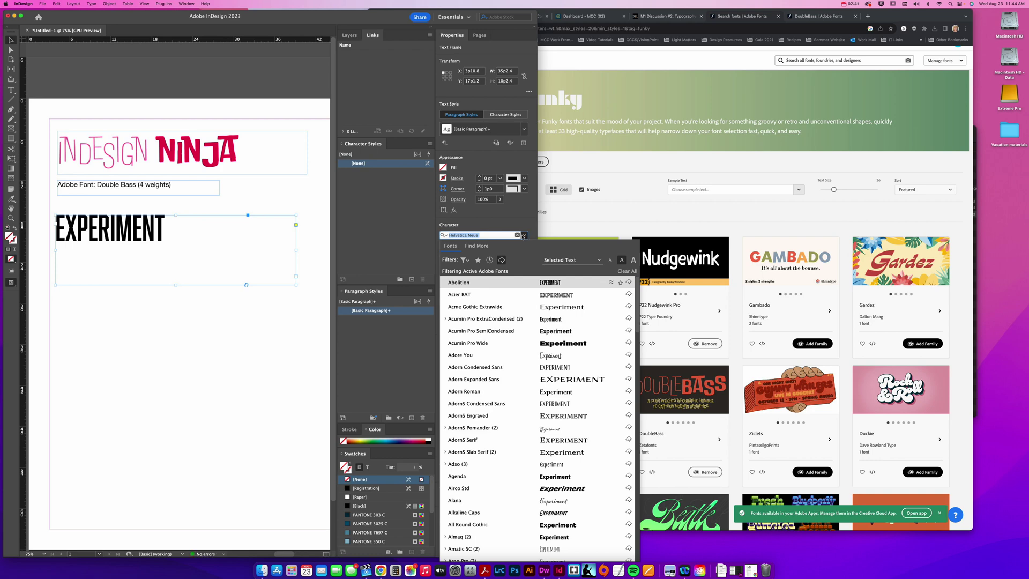
type("yin")
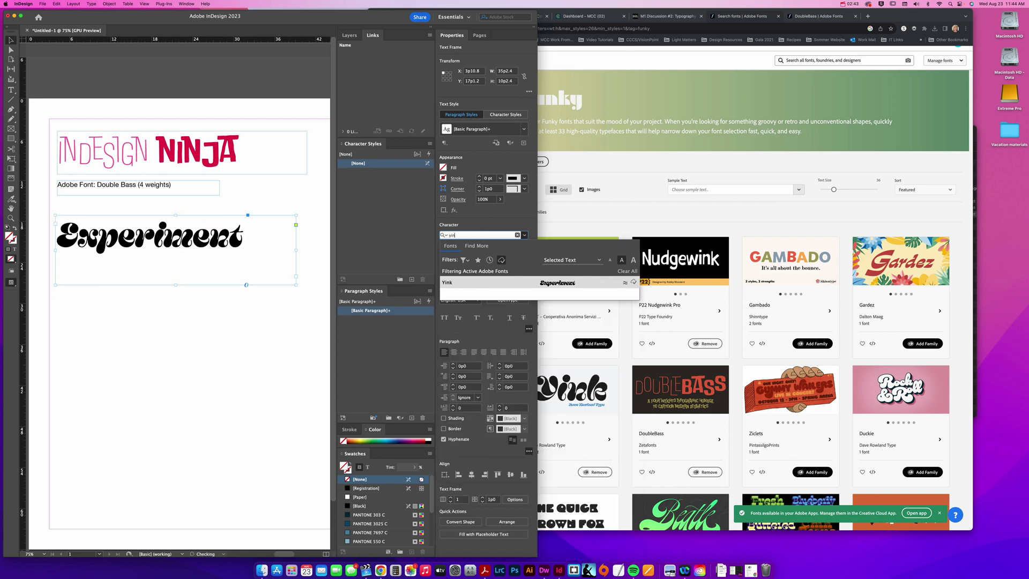
left_click(471, 285)
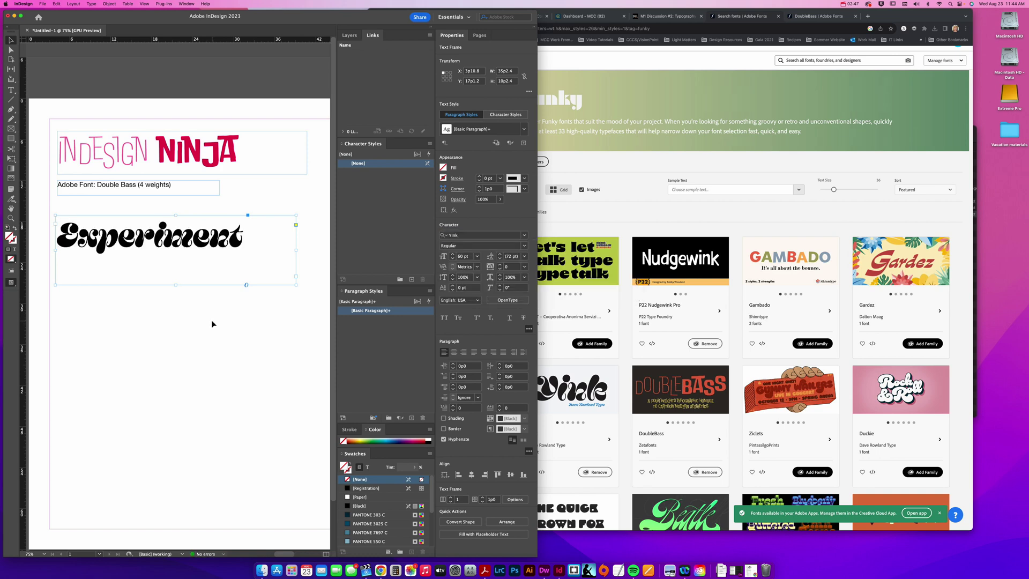
left_click(544, 225)
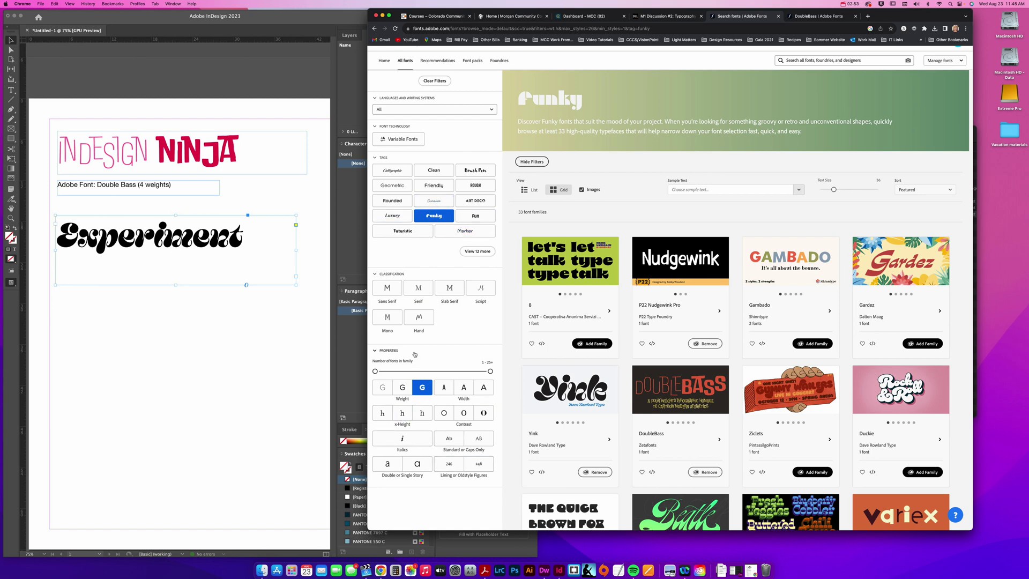
Open Yink's font page and its URL options, then nudge the Experiment frame lower in InDesign.
left_click(571, 396)
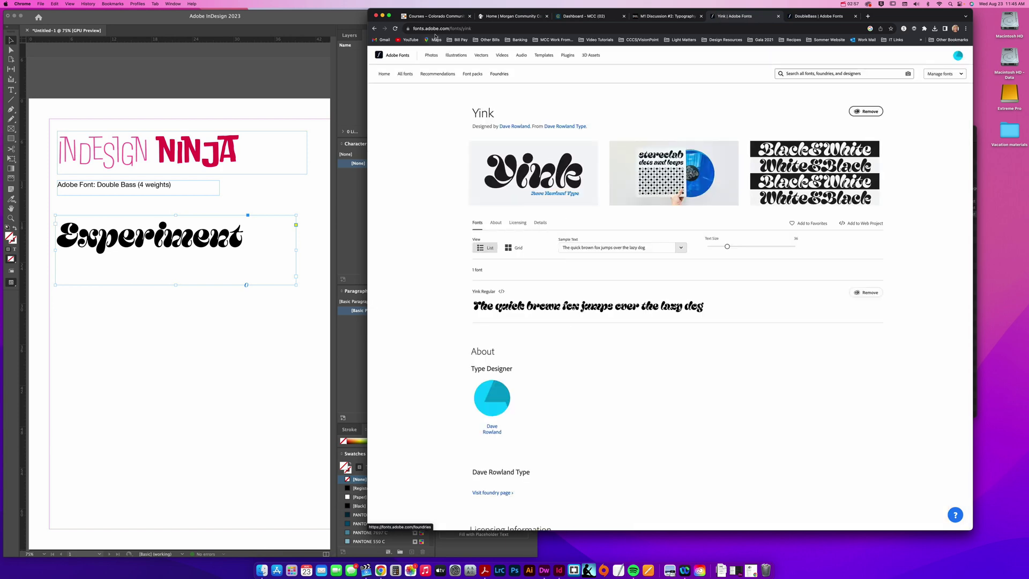
right_click(432, 29)
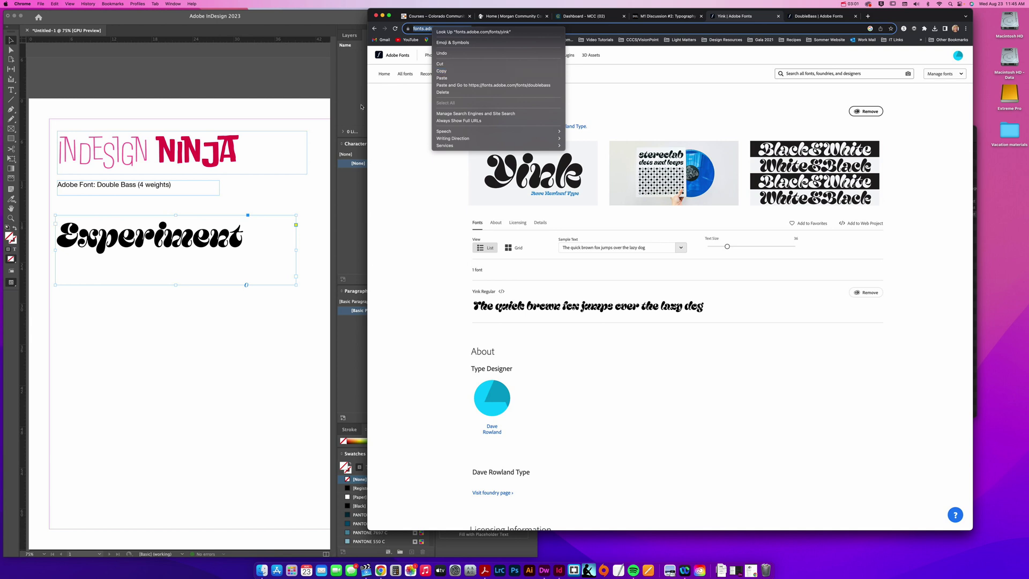
left_click(224, 200)
left_click_drag(222, 240, 222, 262)
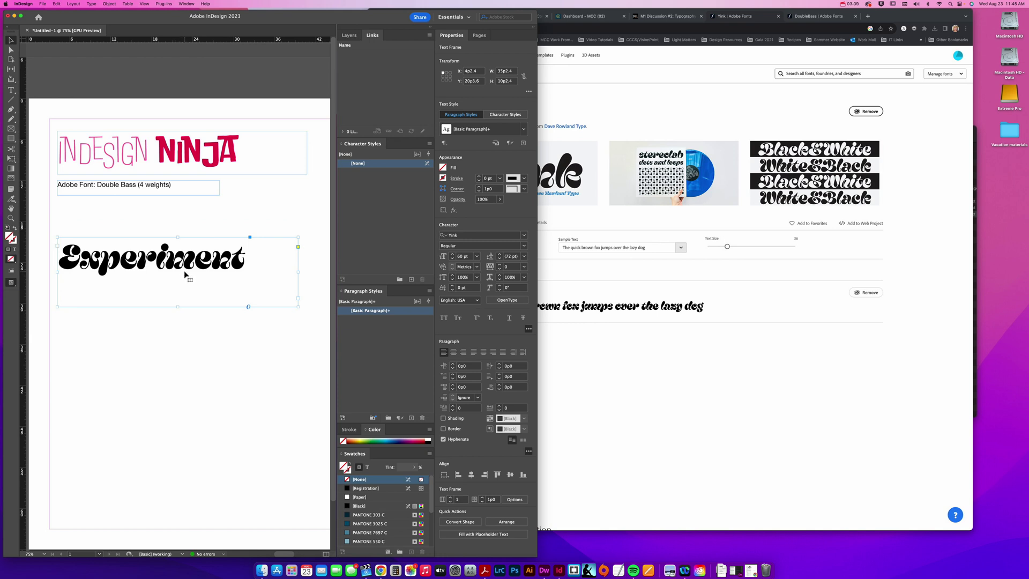
Switch to Preview mode and capture a region screenshot of the Yink Experiment word.
left_click(120, 217)
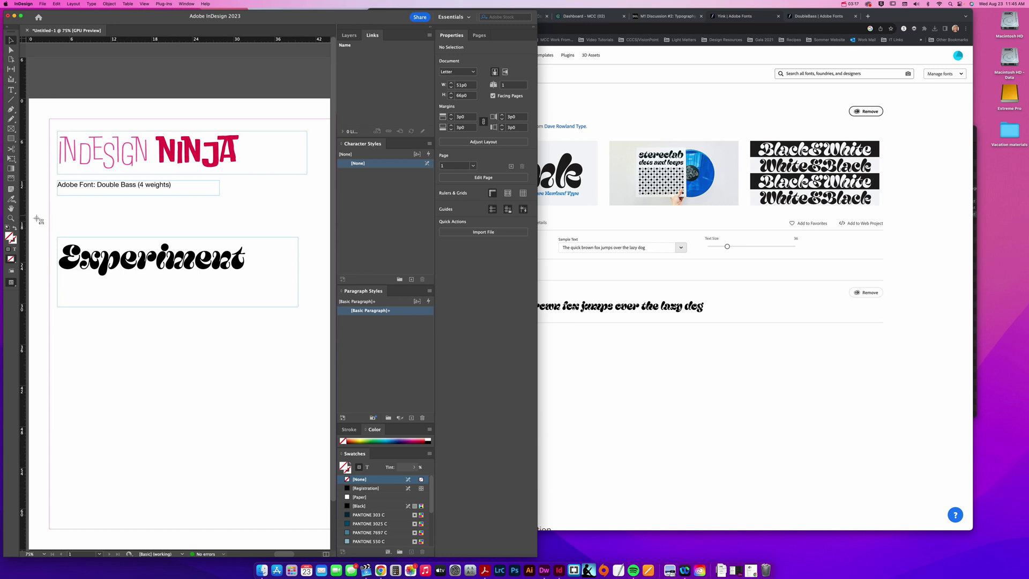
left_click_drag(38, 215, 295, 304)
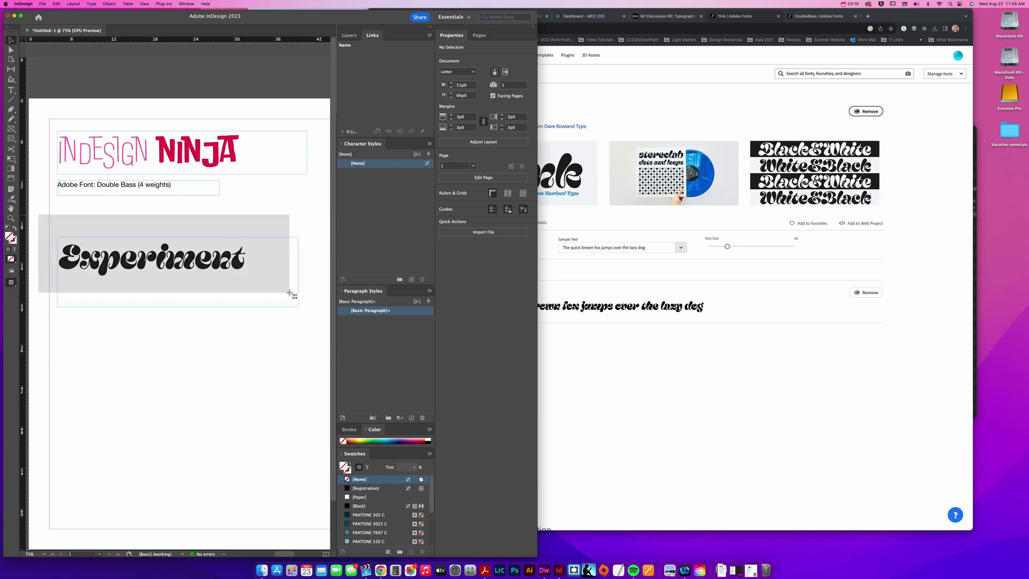
left_click_drag(289, 294, 288, 293)
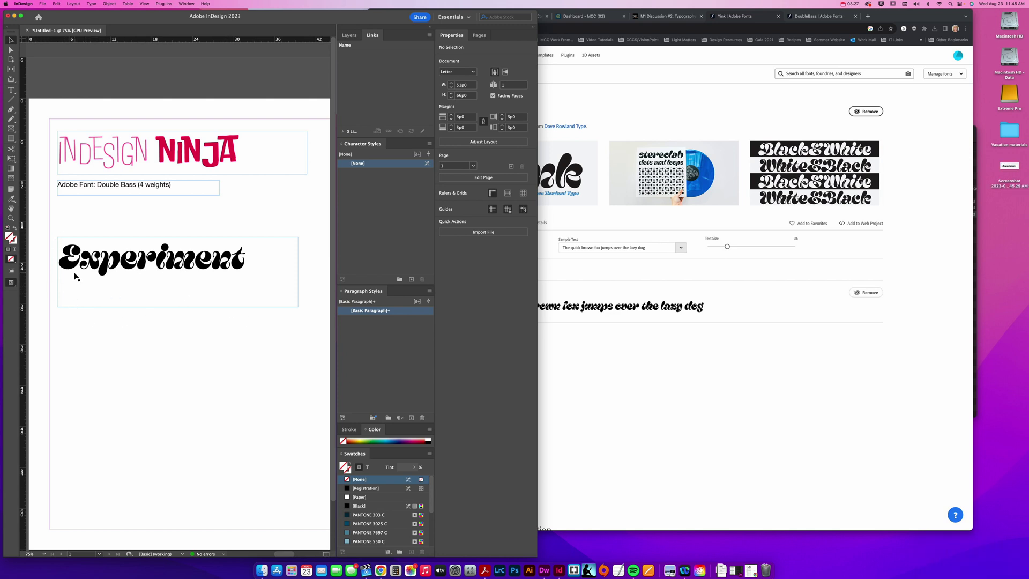
key("w")
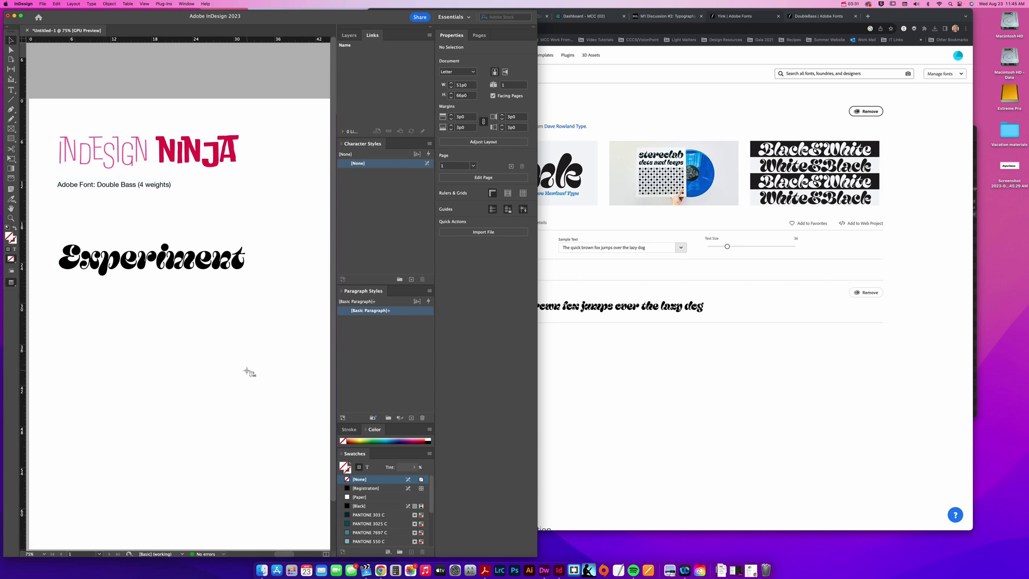
key("super+shift+4")
left_click_drag(40, 223, 283, 312)
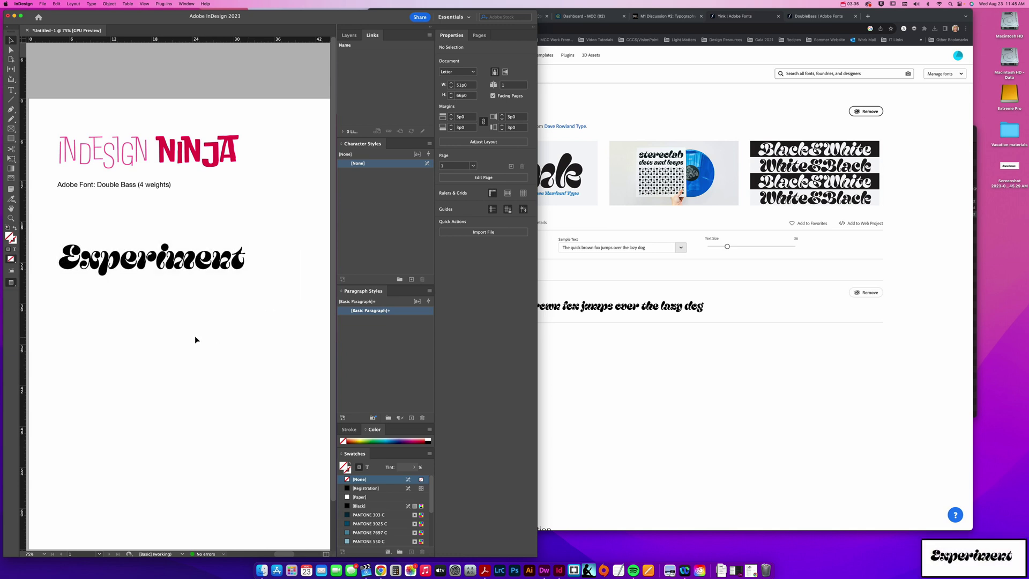
Start a new thread in the M1 Discussion with subject 'Yink has a very curvy look'.
left_click(582, 28)
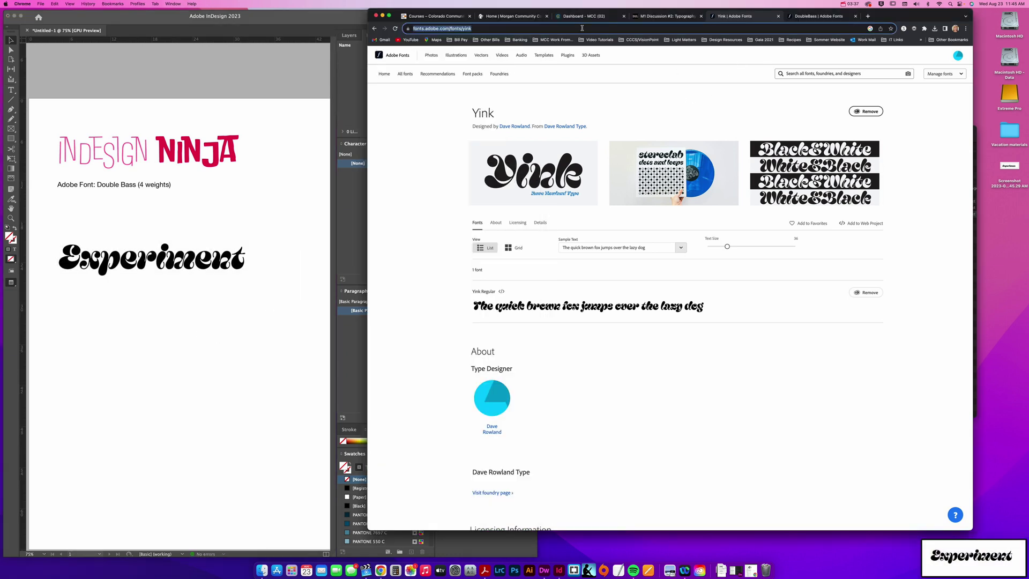
left_click(640, 18)
left_click_drag(888, 16, 756, 16)
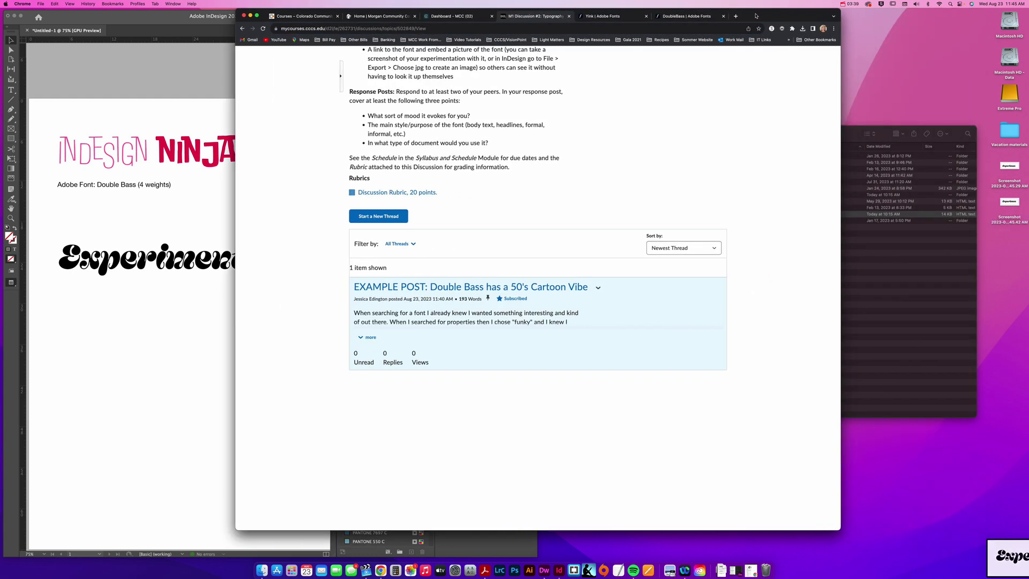
scroll(647, 225, "up", 2)
scroll(648, 225, "up", 1)
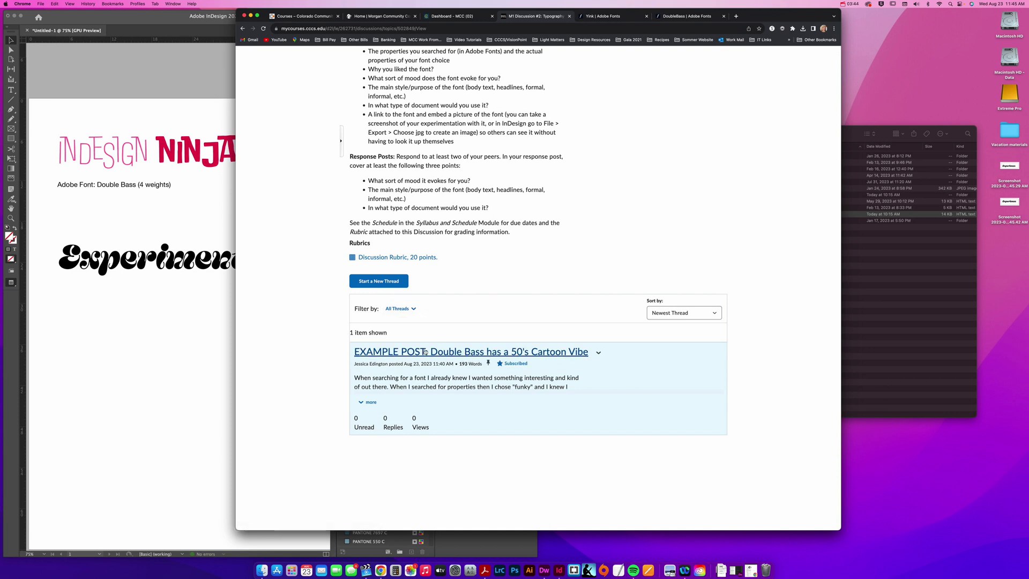
left_click(391, 283)
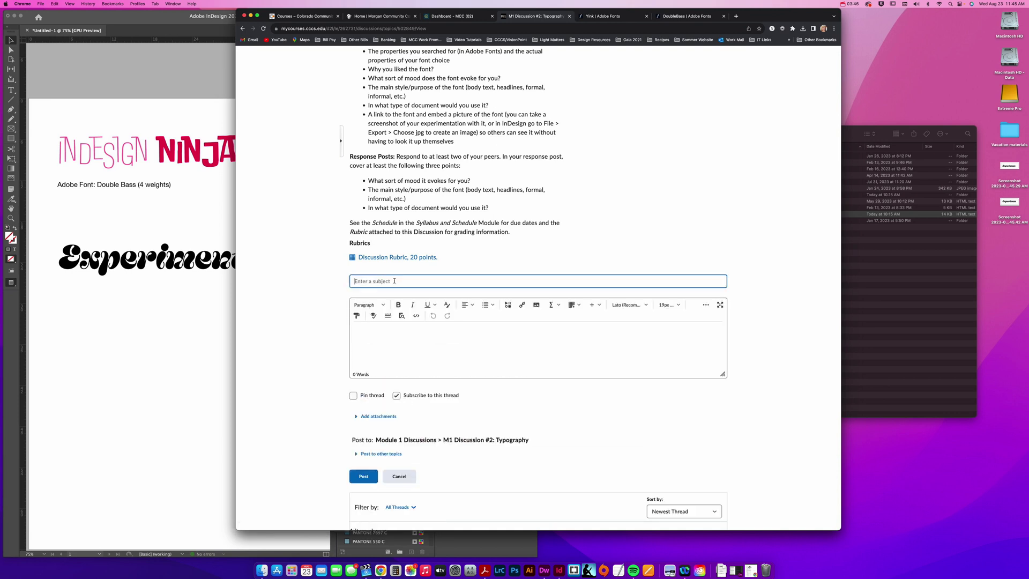
type("Yink has a very curvy look")
left_click(364, 282)
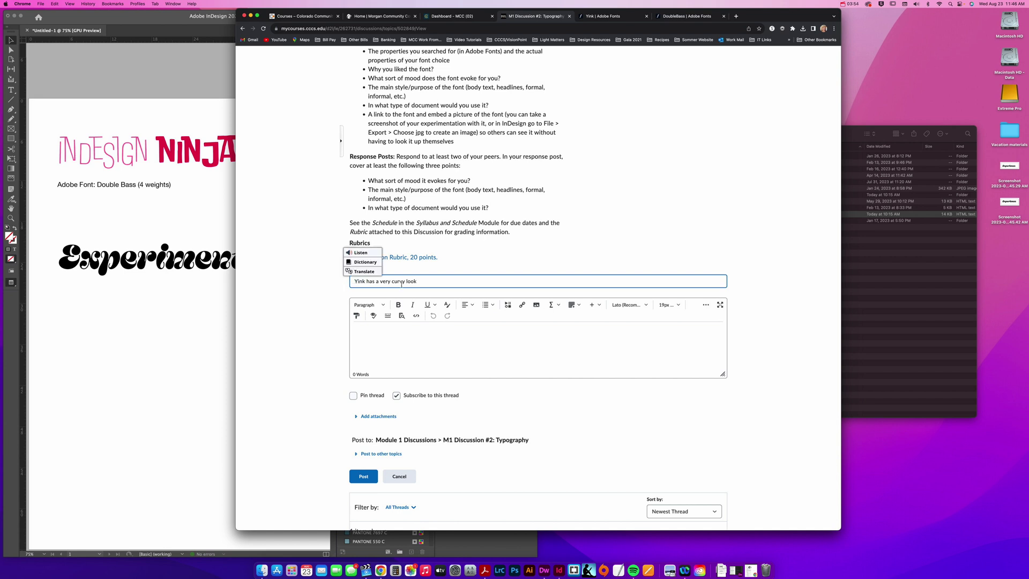
left_click_drag(420, 282, 368, 283)
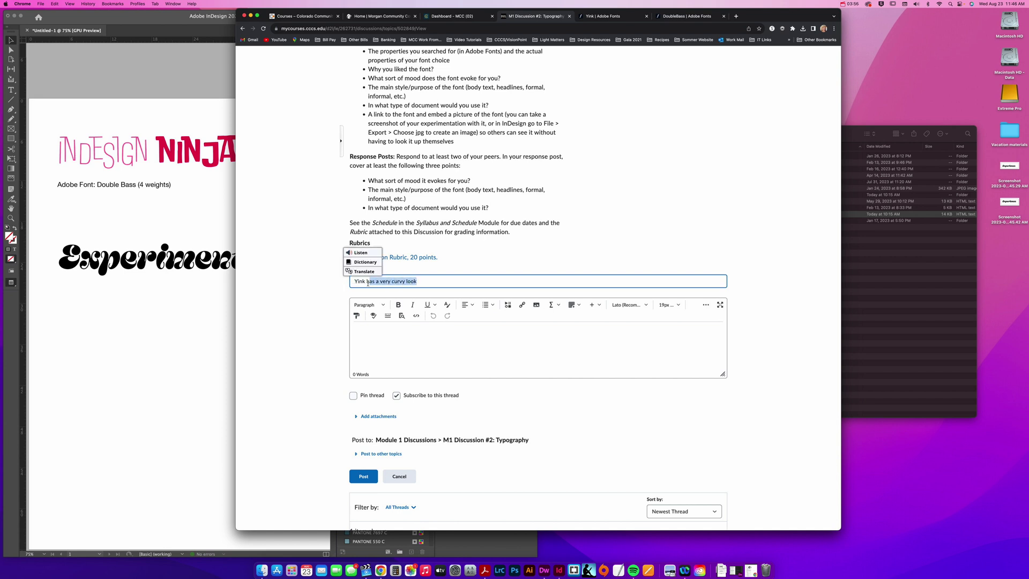
Enlarge the body editor and write 'Font URL:' followed by the pasted font link.
left_click(386, 339)
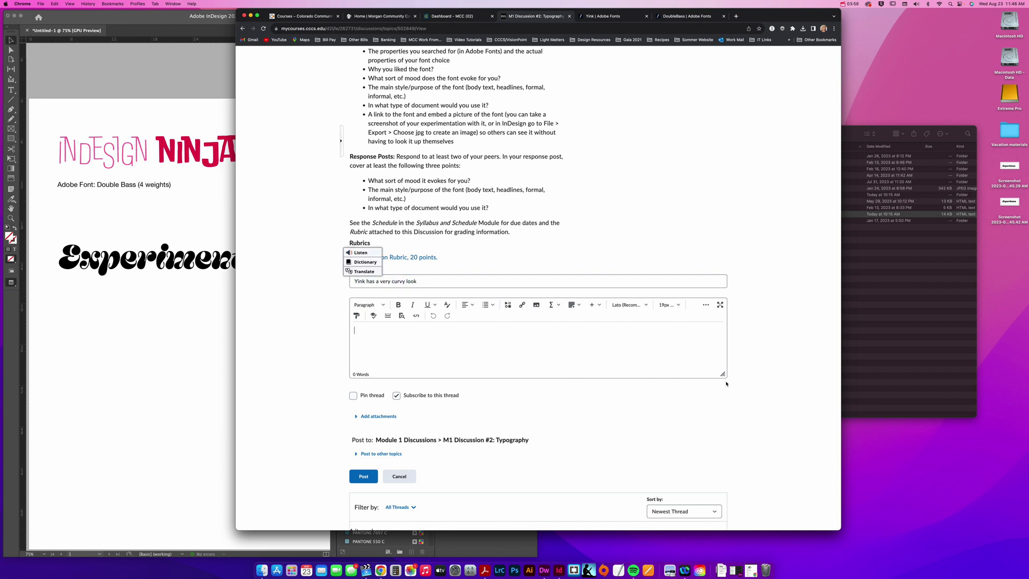
left_click_drag(727, 384, 731, 474)
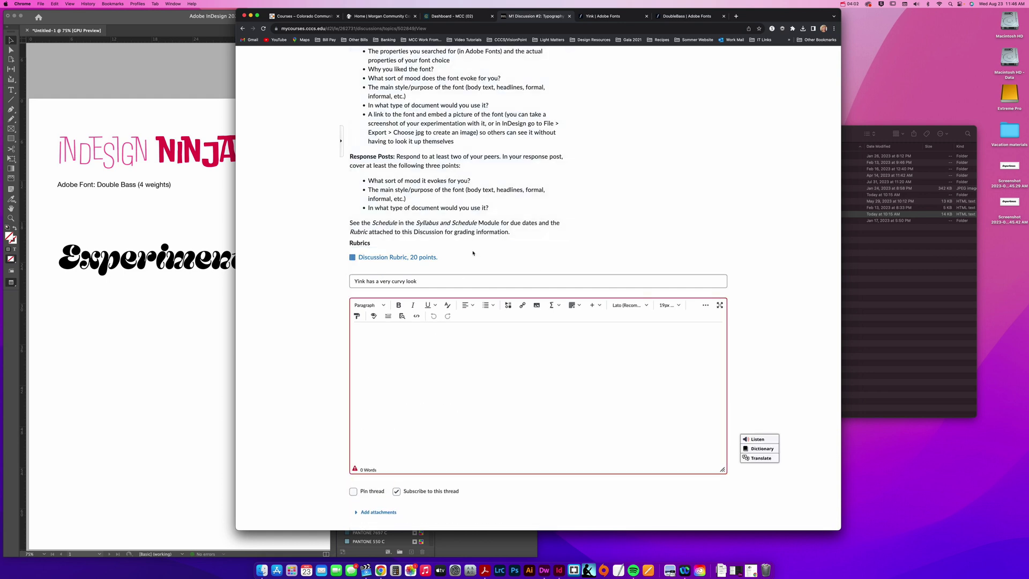
left_click(393, 339)
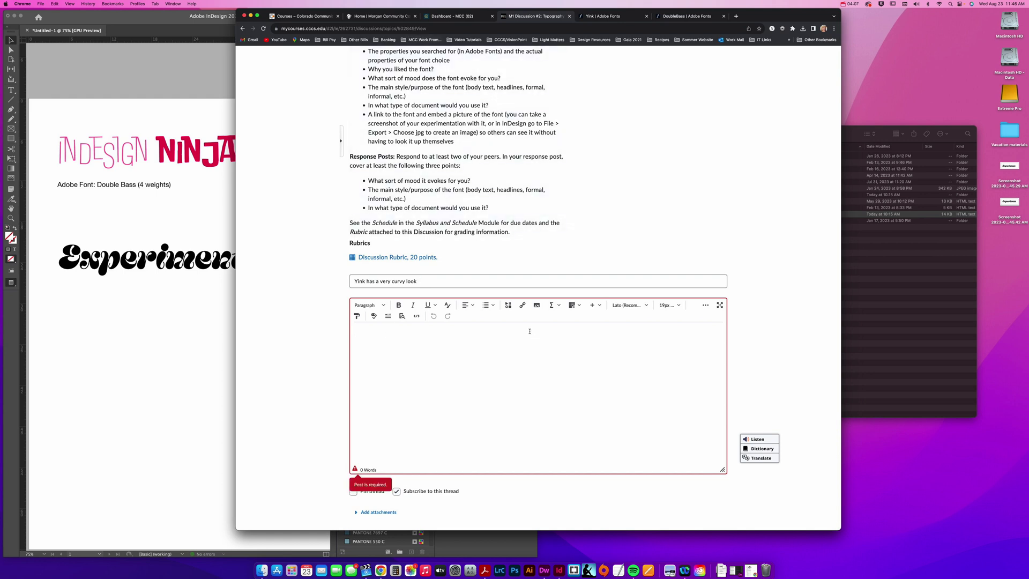
type("Font URL")
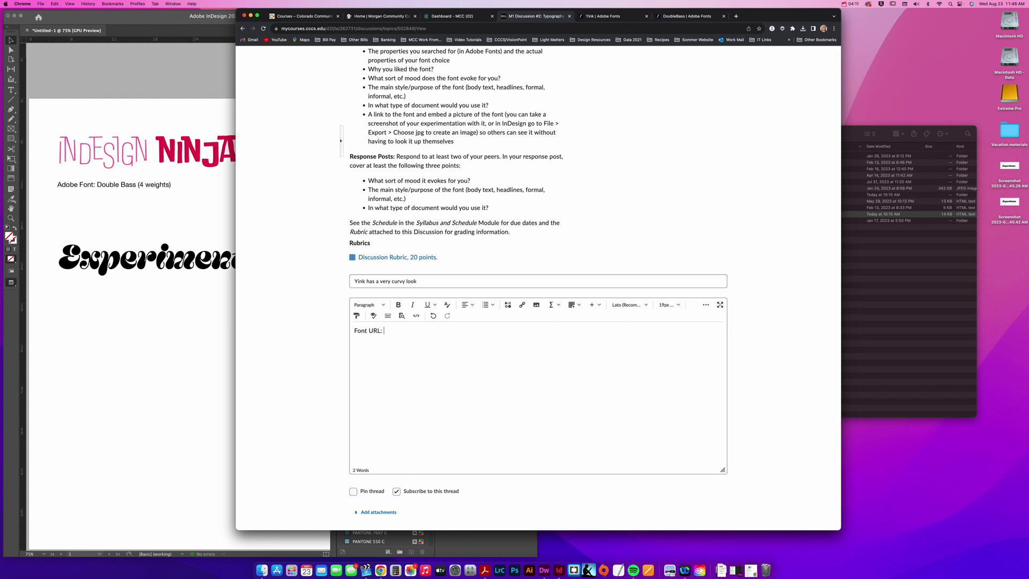
type(":")
type("https://fonts.adobe.com/fonts/doublebass")
key("Return")
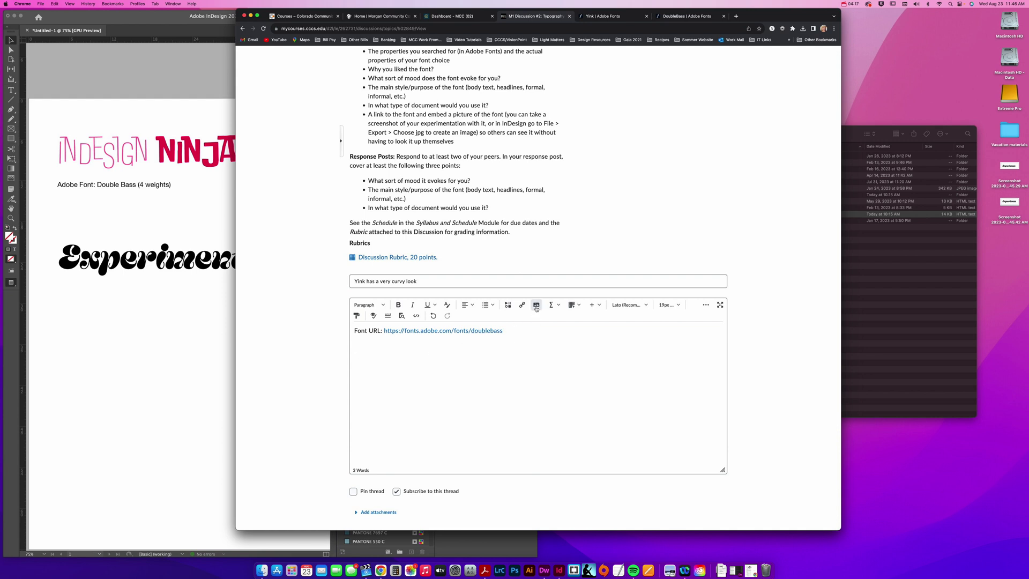
Upload the 11.45.42 AM screenshot into the post with alt text 'Example of yink font'.
left_click(537, 308)
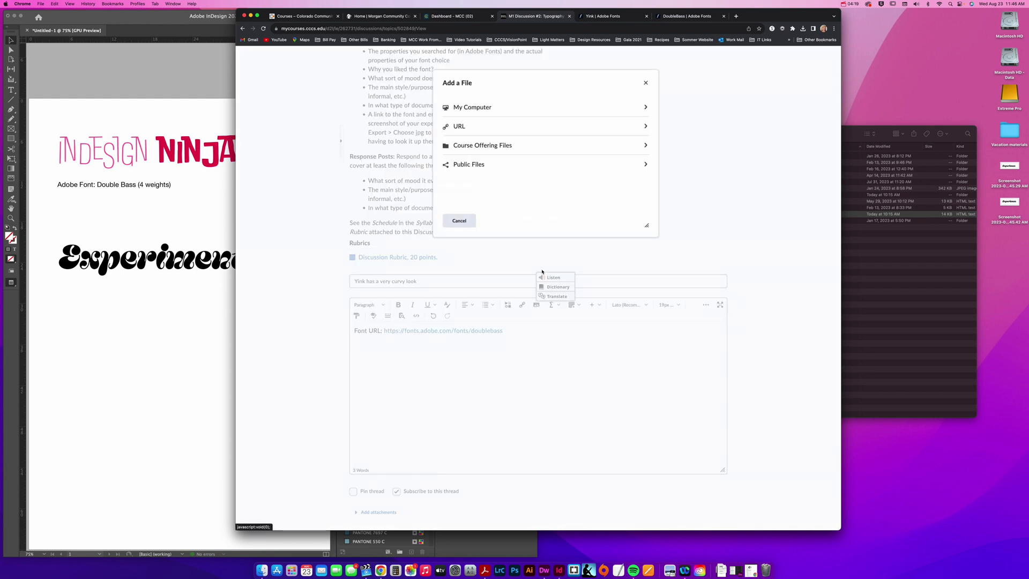
left_click(474, 111)
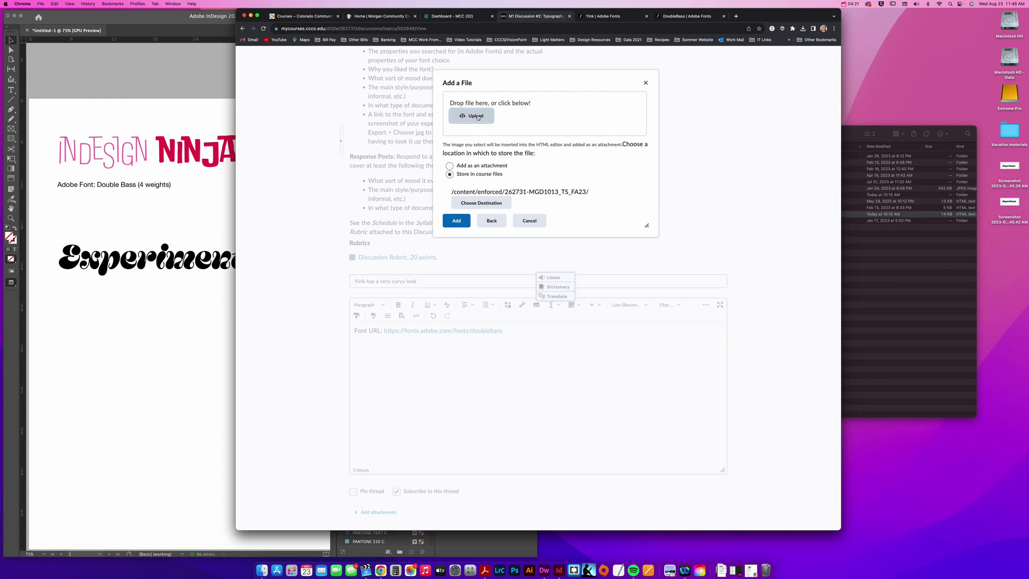
left_click(474, 114)
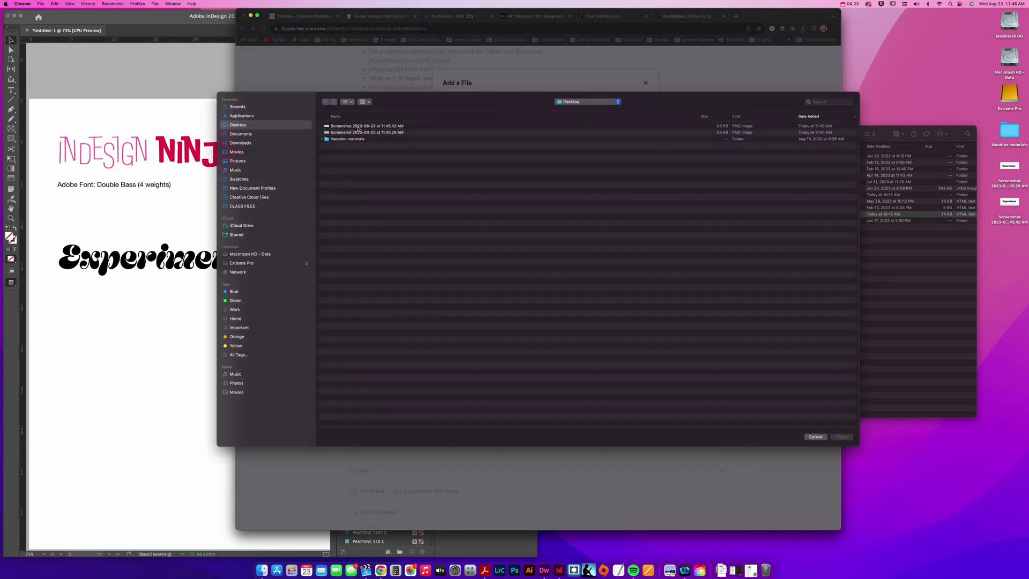
left_click(359, 127)
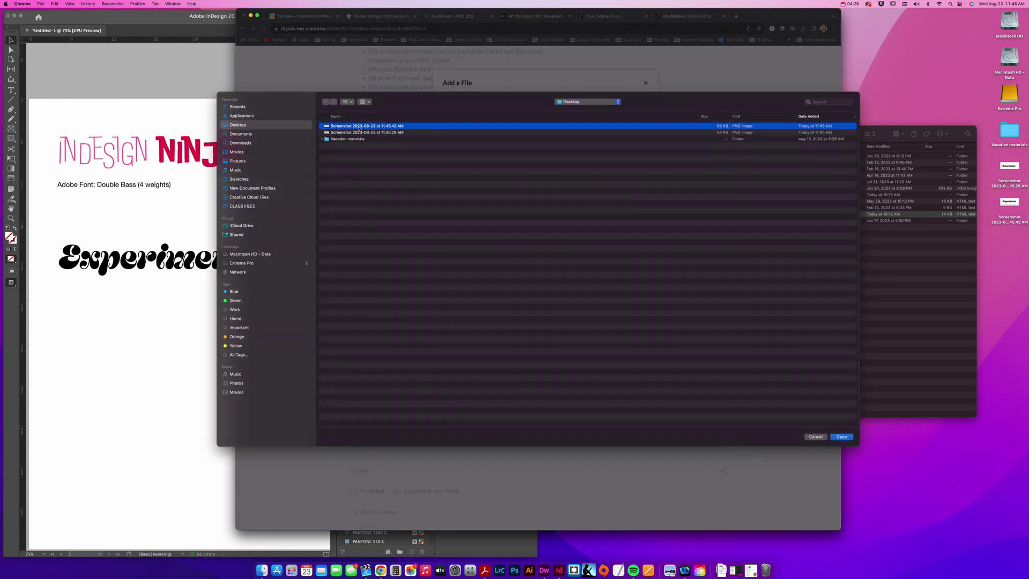
double_click(368, 128)
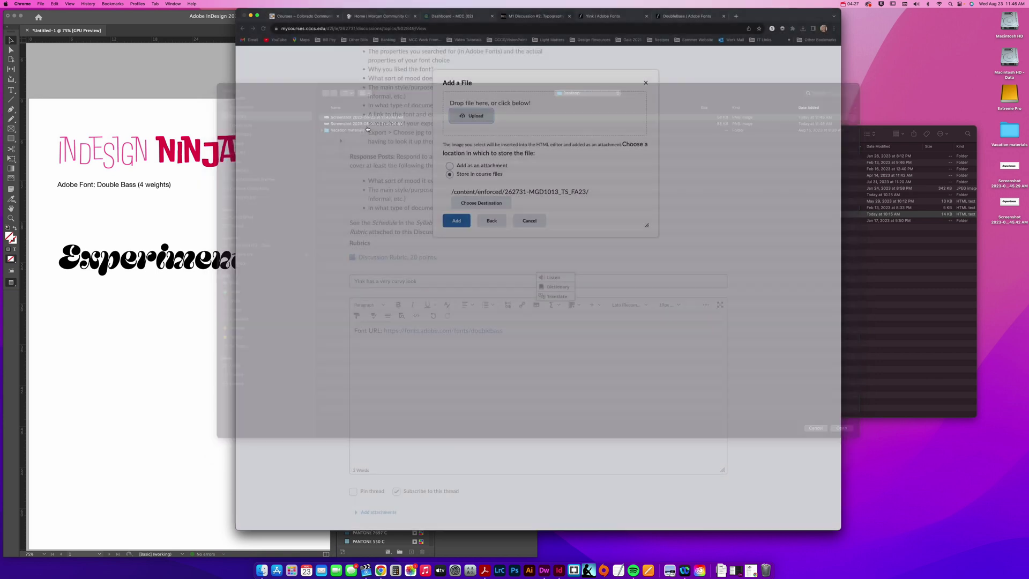
left_click(456, 220)
left_click(524, 160)
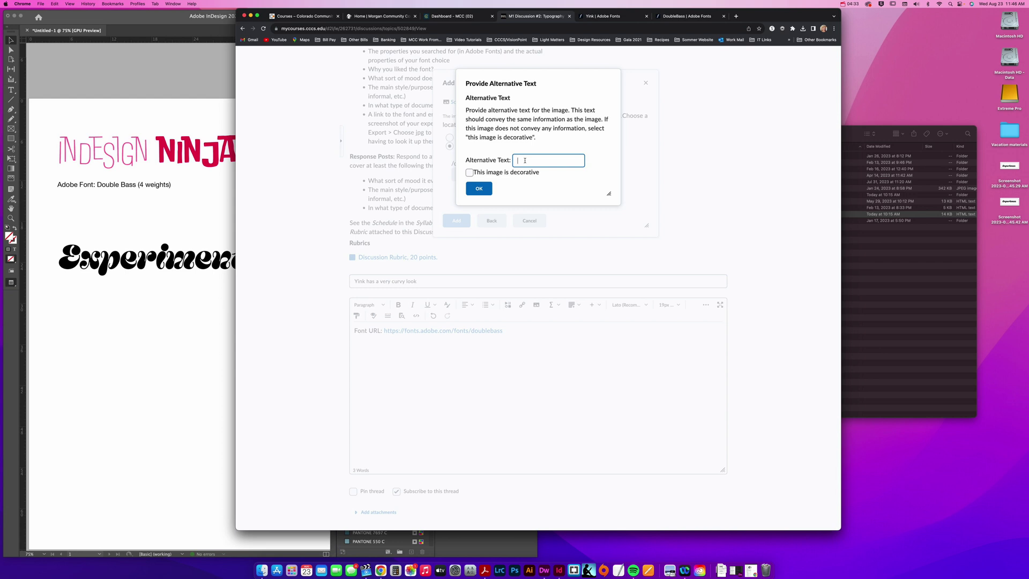
type("Example of yink font")
left_click(478, 188)
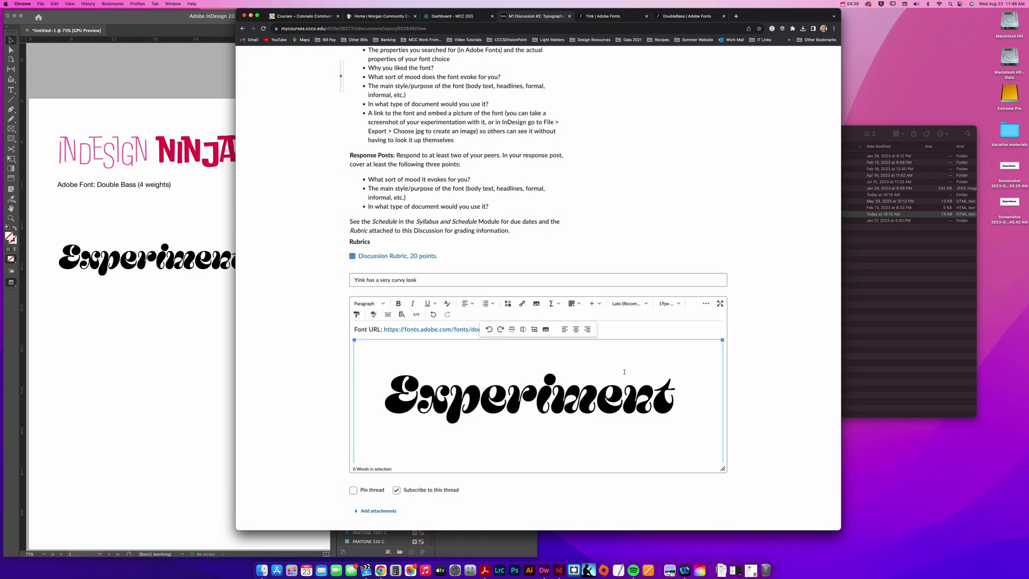
Shrink the embedded Experiment image to a modest size, then enlarge it slightly.
left_click_drag(722, 340, 496, 343)
left_click(519, 389)
left_click(499, 387)
left_click_drag(497, 389, 514, 396)
left_click(545, 384)
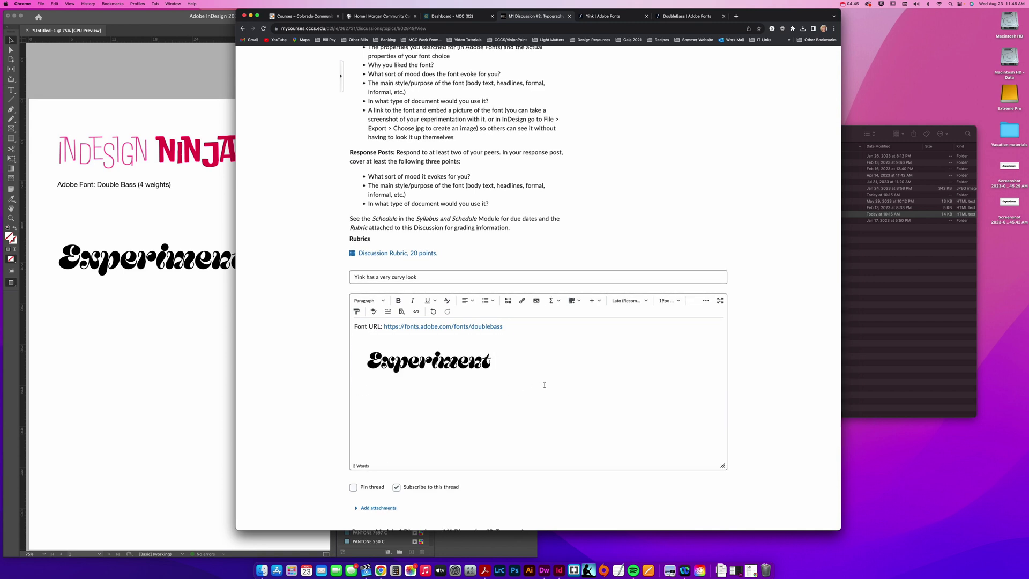